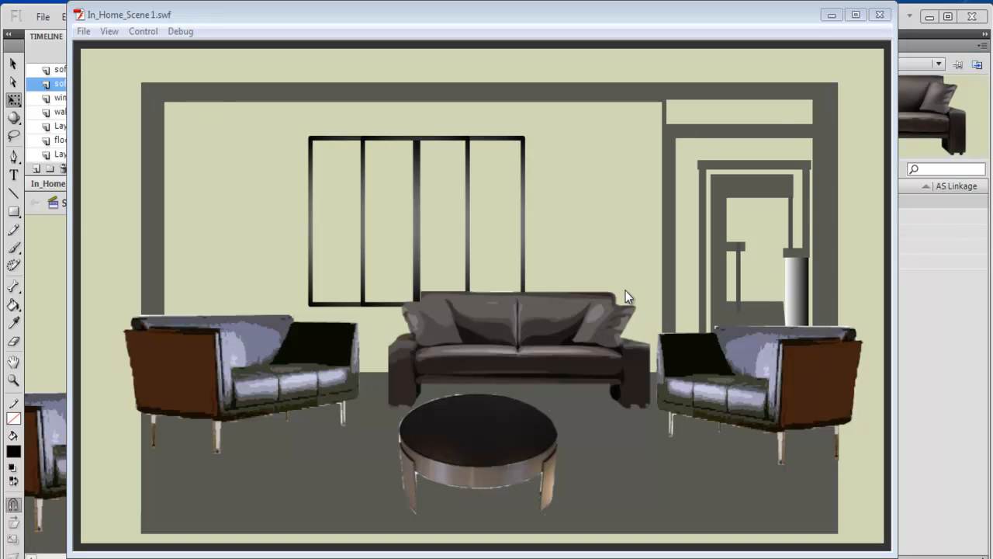
# - Close the In_Home_Scene 1.swf preview, hide all layers of In_Home.fla, and enlarge the layer list to show every layer
pyautogui.click(887, 22)
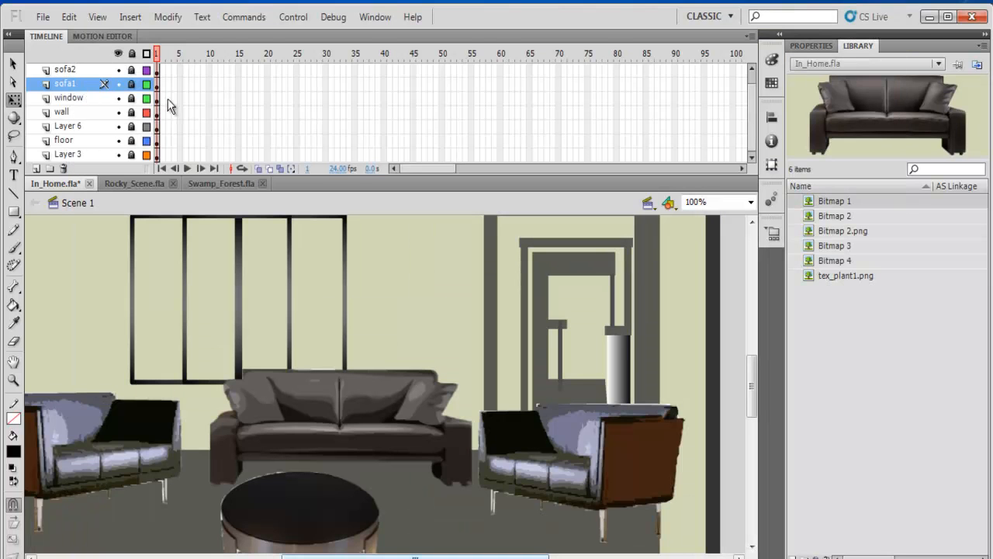
pyautogui.click(119, 54)
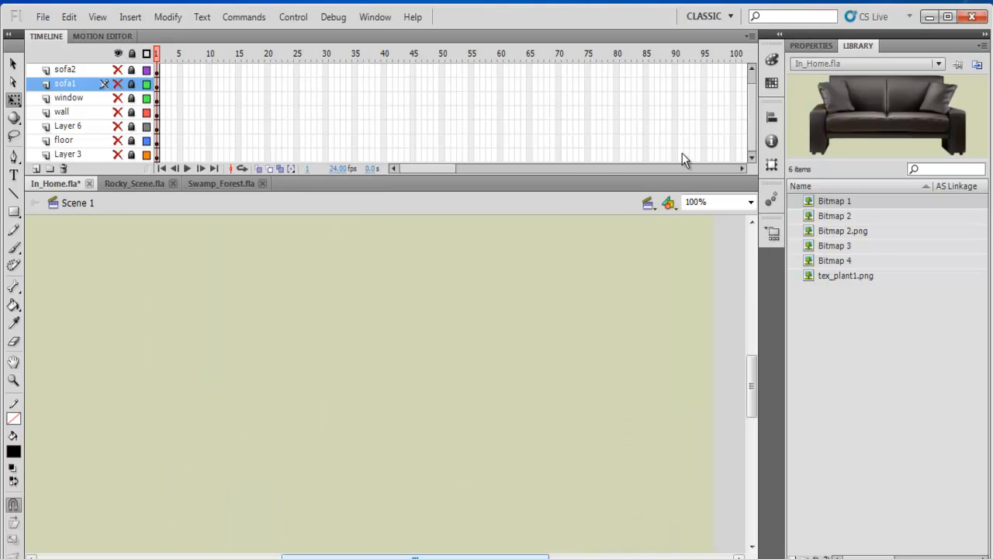
pyautogui.moveTo(754, 384); pyautogui.dragTo(745, 425)
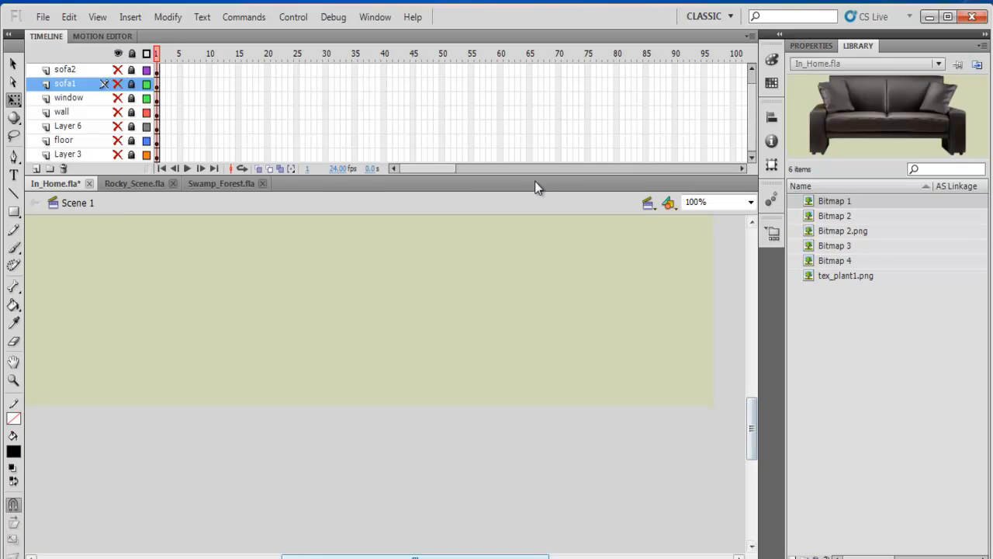
pyautogui.moveTo(532, 177); pyautogui.dragTo(546, 212)
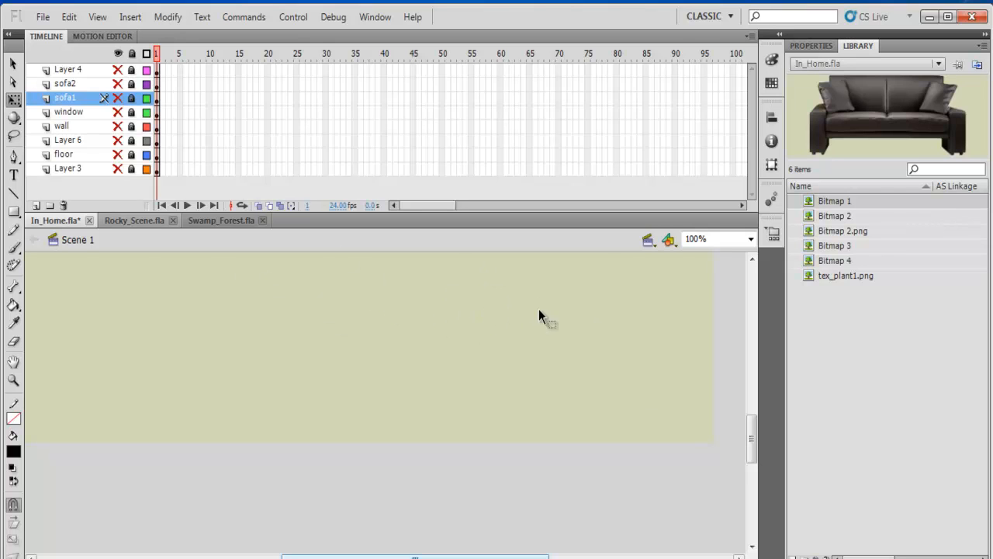
# - Show only Layer 3 with the background and its dark border, and fit the artwork in view at 50% zoom
pyautogui.click(117, 169)
pyautogui.moveTo(754, 443); pyautogui.dragTo(699, 447)
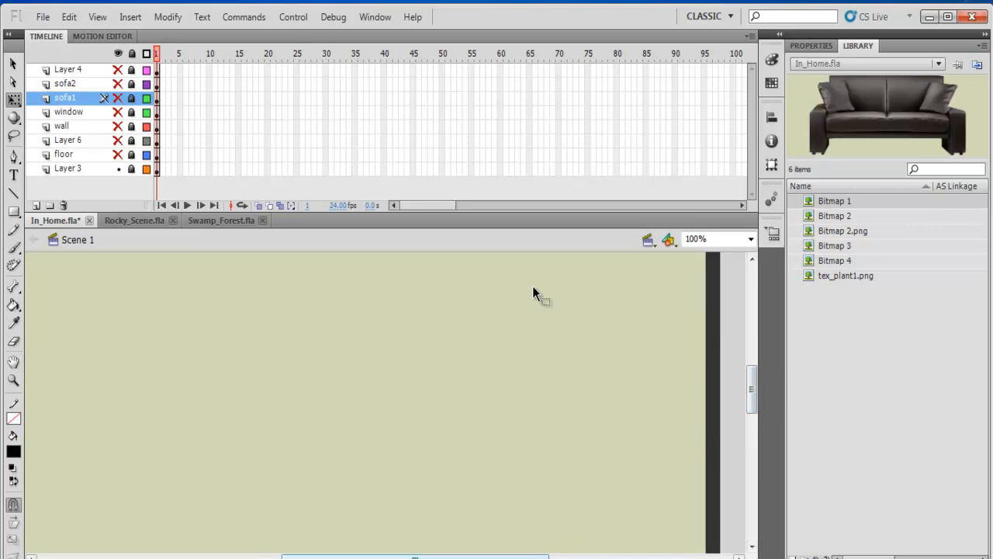
pyautogui.click(752, 241)
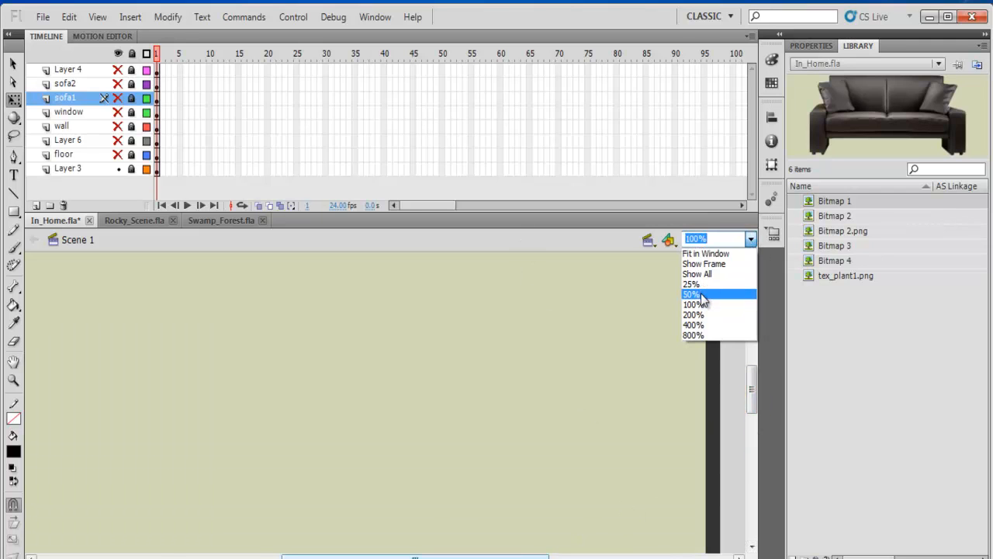
pyautogui.click(698, 299)
pyautogui.moveTo(751, 352); pyautogui.dragTo(759, 368)
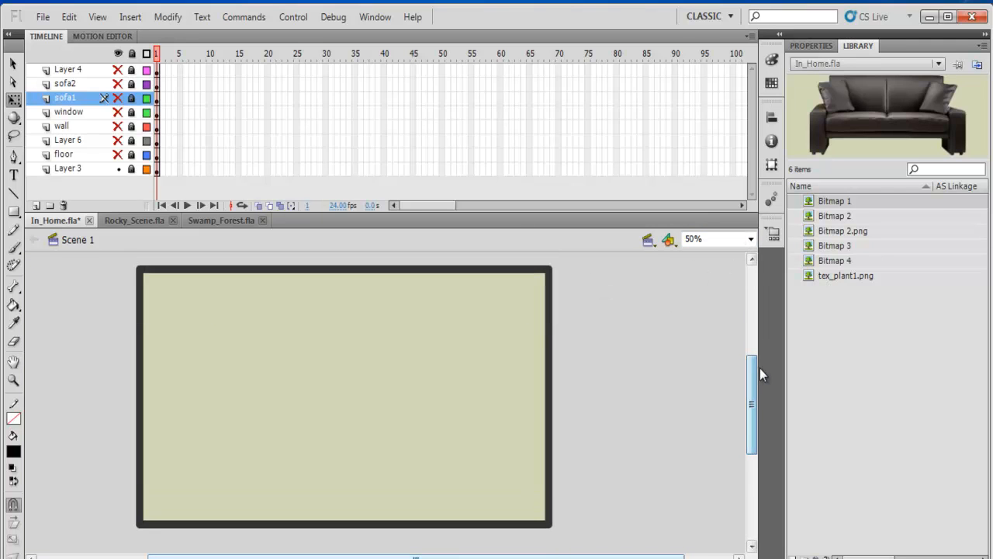
# - Unlock Layer 3, try moving its background and border away from the stage area, and undo the move
pyautogui.click(131, 168)
pyautogui.click(156, 168)
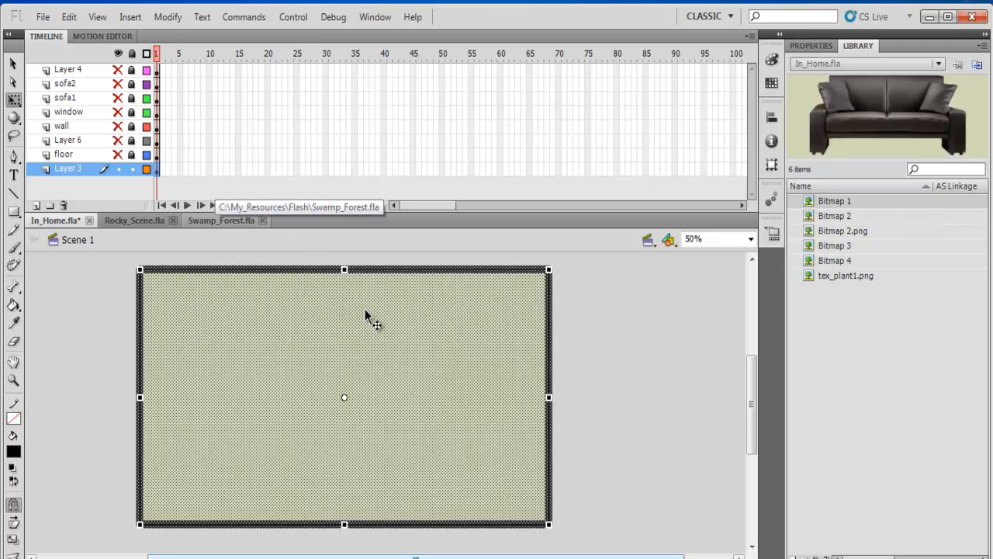
pyautogui.moveTo(363, 329); pyautogui.dragTo(613, 351)
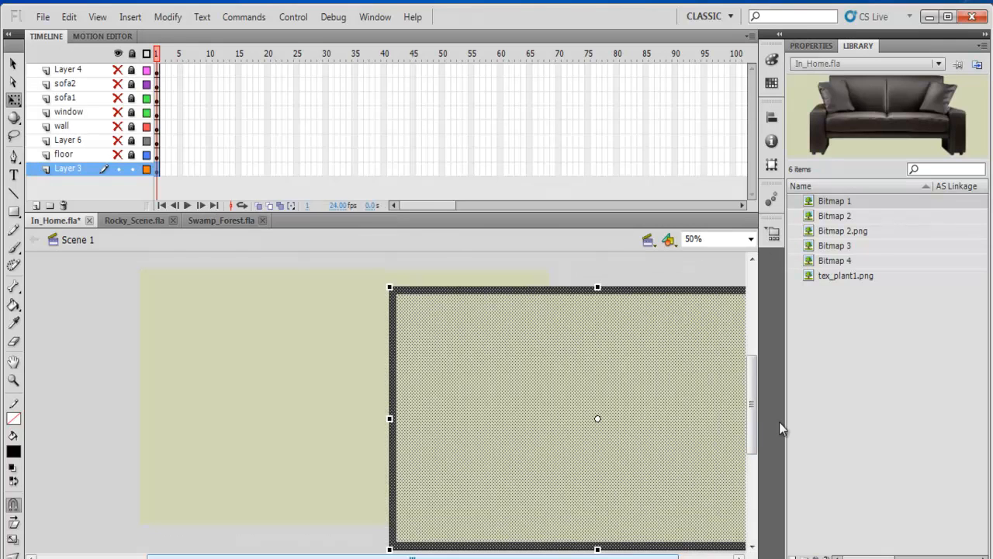
pyautogui.hotkey('ctrl', 'z')
pyautogui.click(638, 357)
# - Make the floor layer visible and lock Layer 3
pyautogui.click(118, 154)
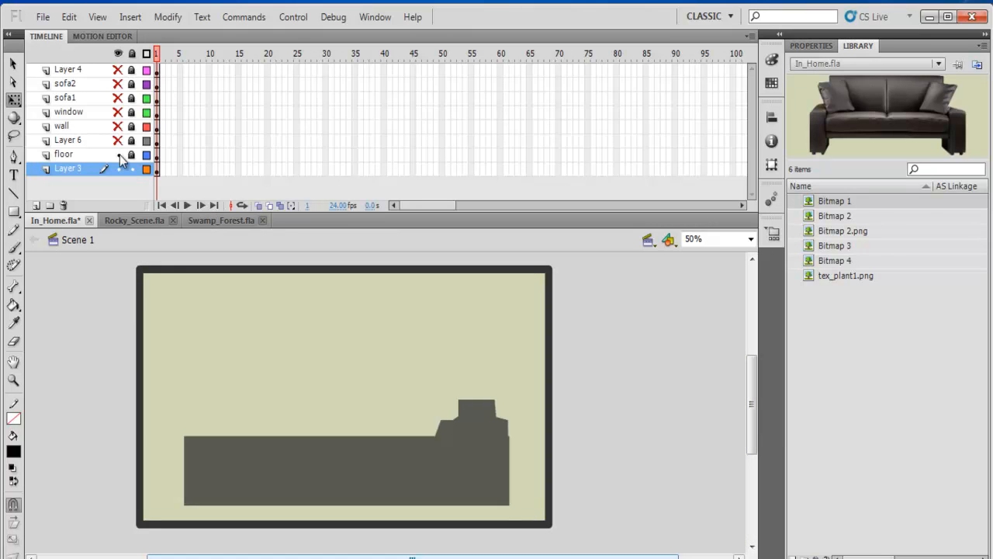
pyautogui.click(391, 486)
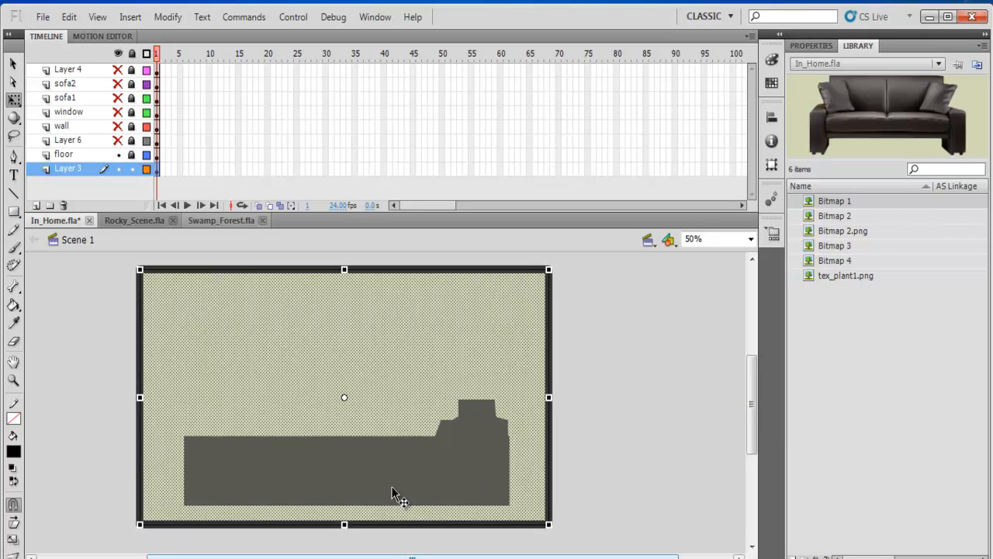
pyautogui.click(131, 168)
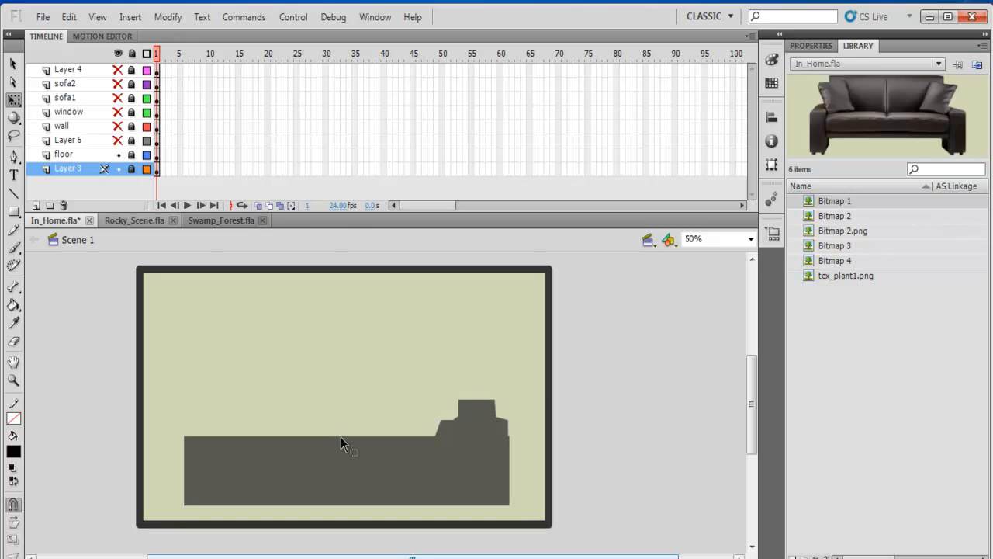
# - Unlock the floor layer, try moving the floor shape around the stage, undo the moves, and relock the layer
pyautogui.click(131, 154)
pyautogui.moveTo(333, 497); pyautogui.dragTo(135, 401)
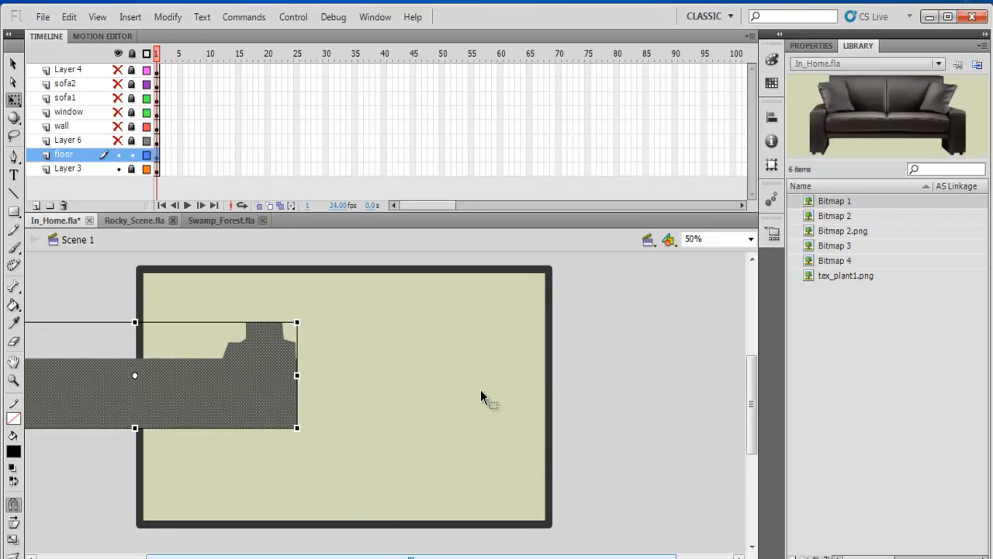
pyautogui.hotkey('ctrl', 'z')
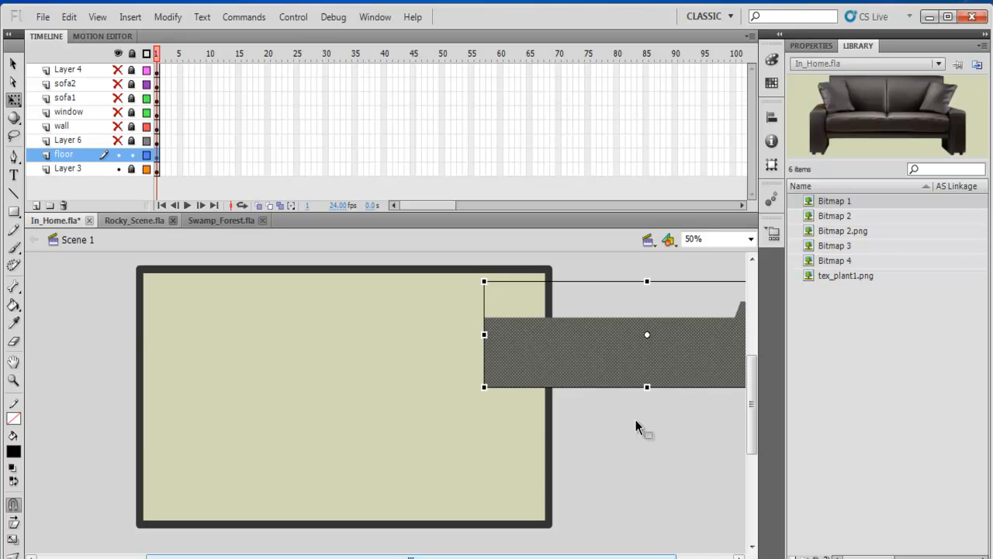
pyautogui.hotkey('ctrl', 'z')
pyautogui.click(648, 419)
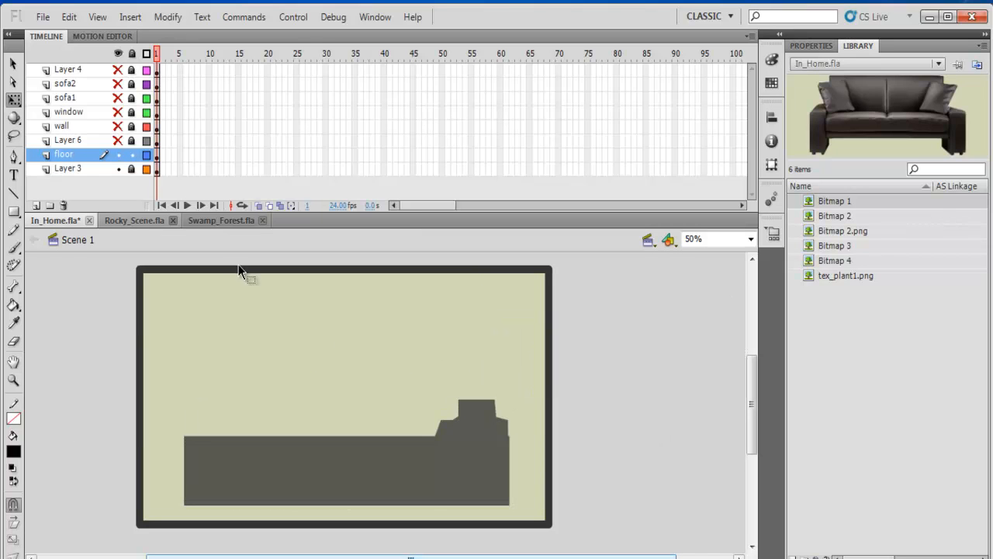
pyautogui.click(132, 155)
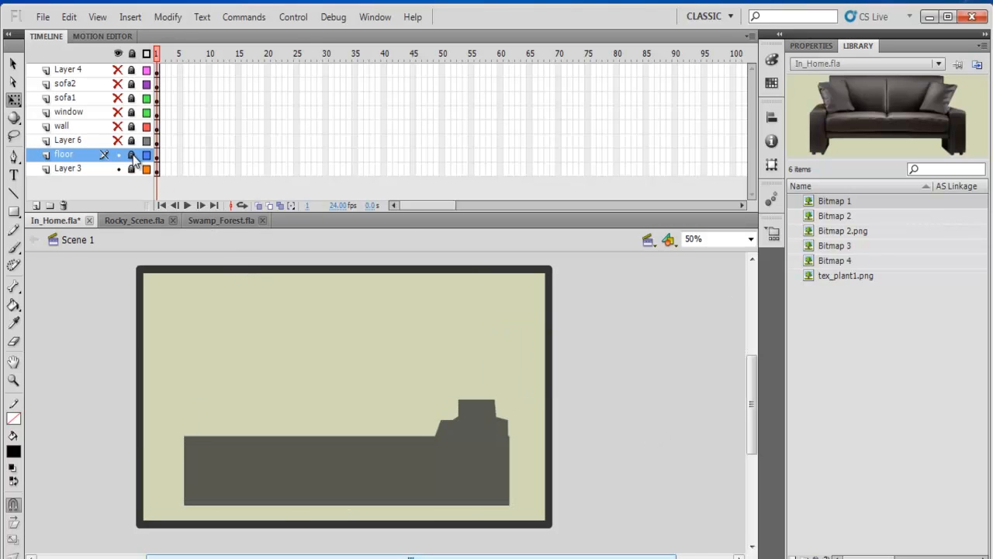
# - Show Layer 6, unlock it to highlight its room frame and doorway shapes, and lock it again
pyautogui.click(118, 141)
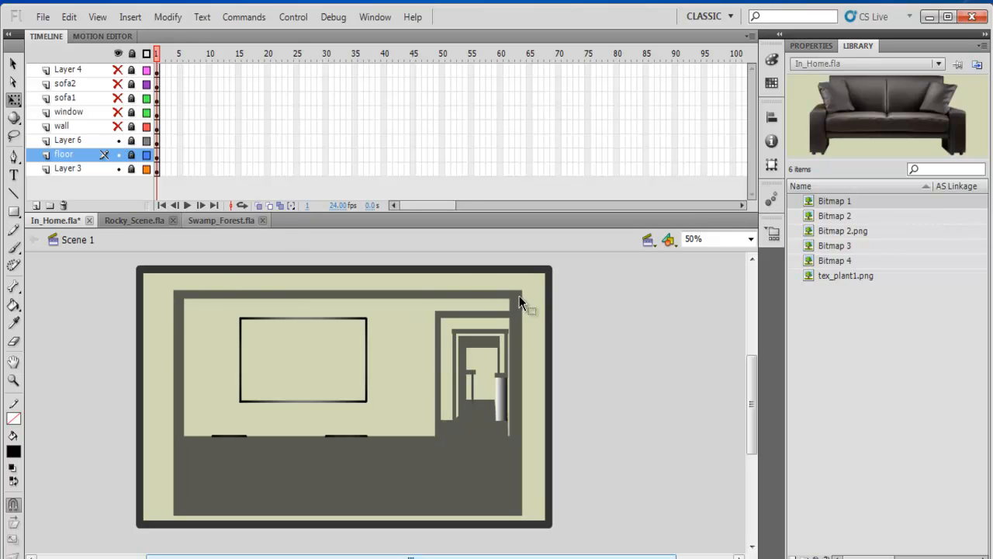
pyautogui.click(131, 141)
pyautogui.click(156, 142)
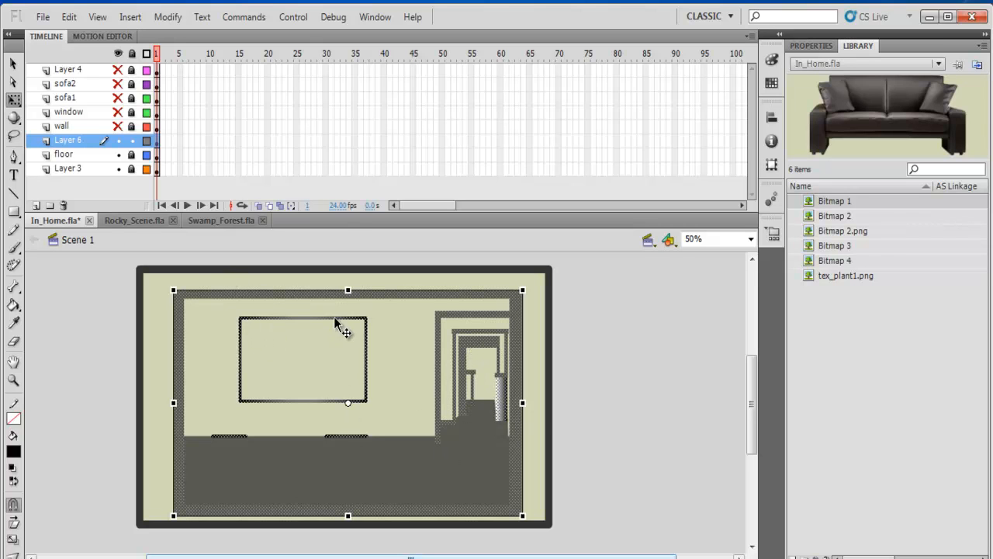
pyautogui.click(590, 390)
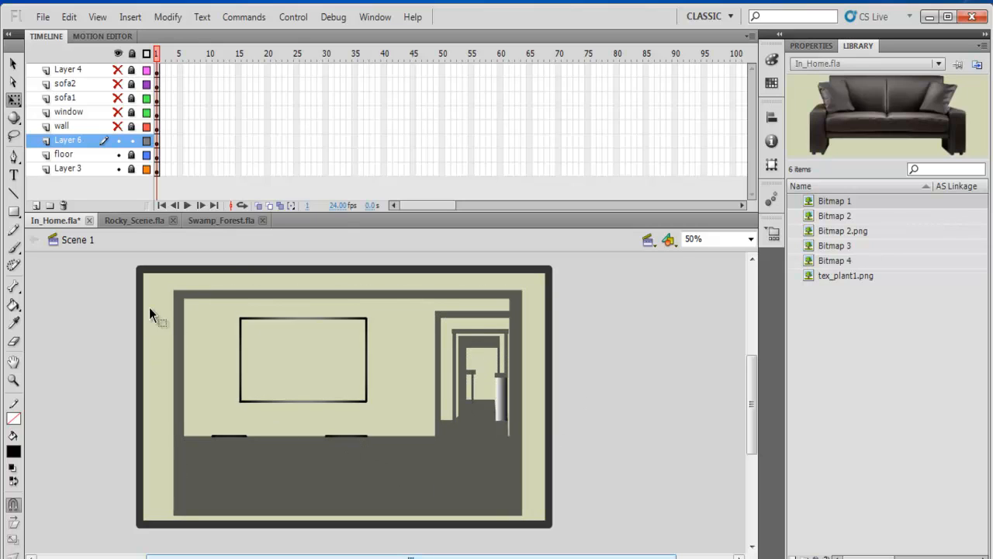
pyautogui.click(132, 141)
# - Make the wall, window and sofa1 layers visible
pyautogui.click(118, 127)
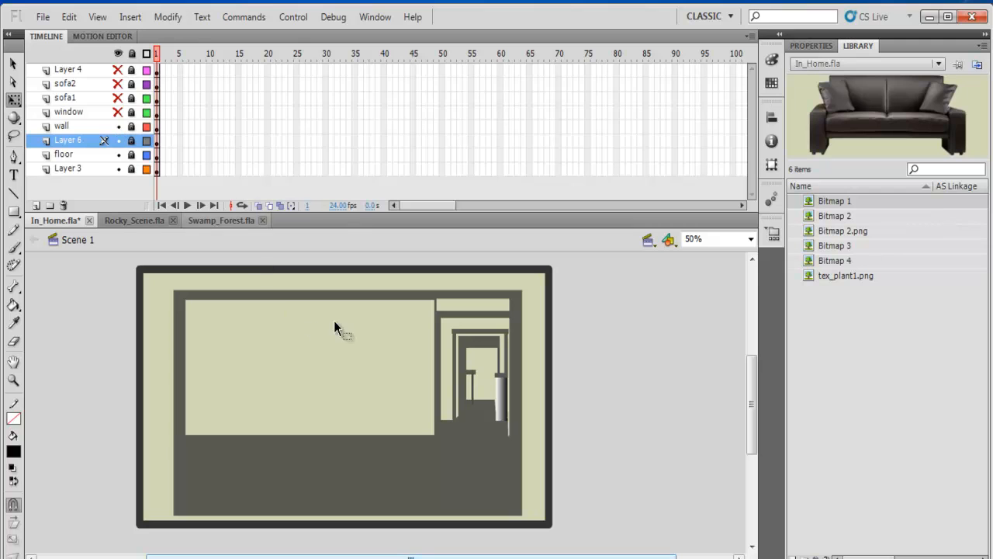
pyautogui.click(117, 112)
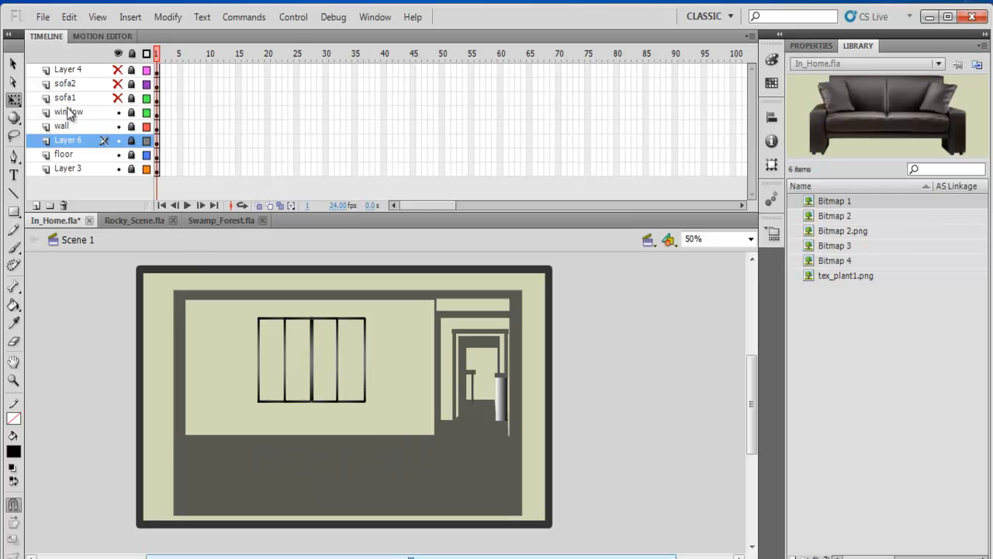
pyautogui.click(118, 99)
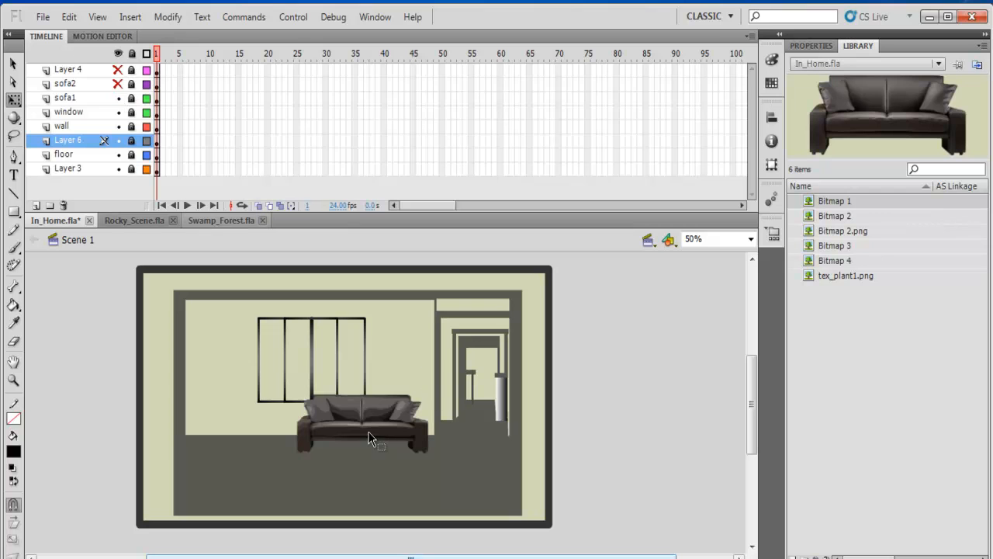
pyautogui.click(374, 422)
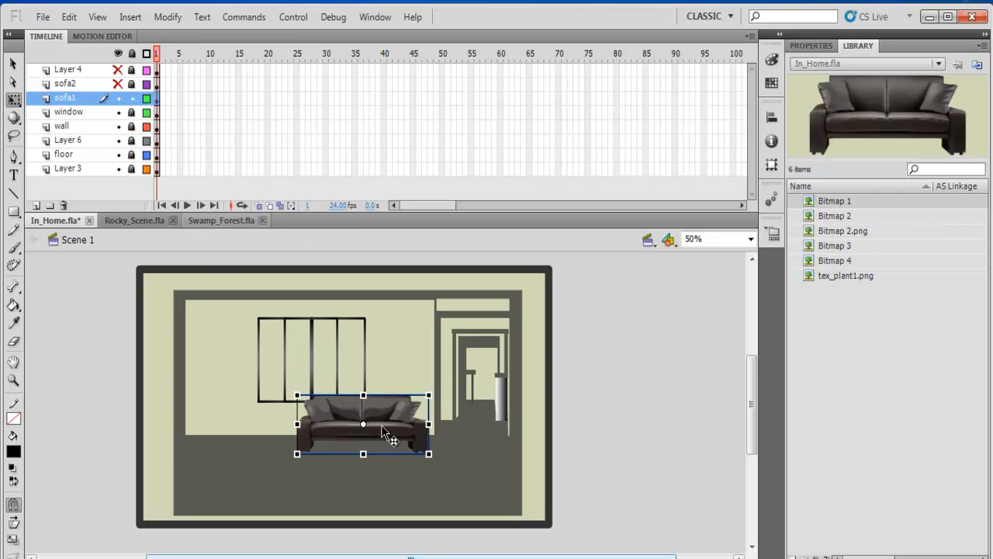
pyautogui.click(169, 17)
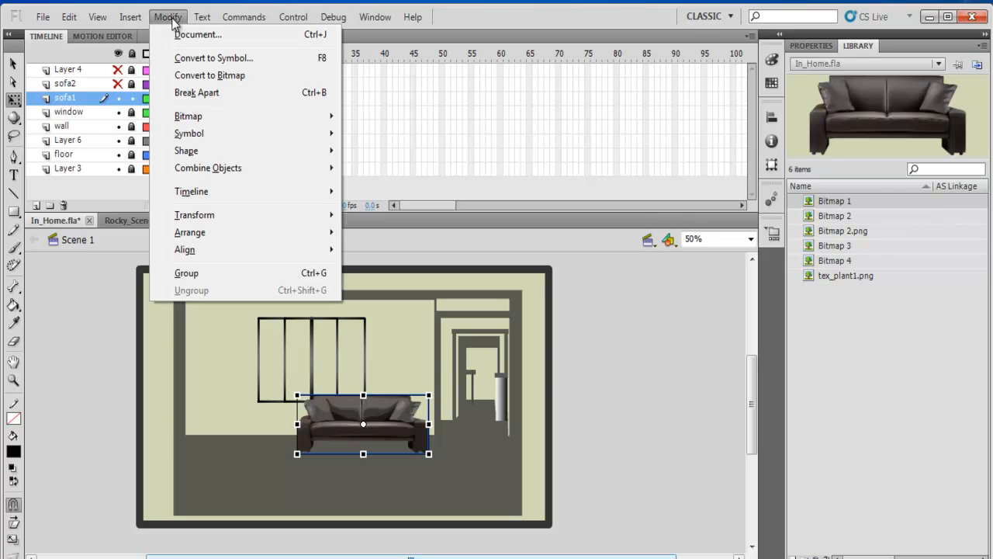
pyautogui.moveTo(191, 117)
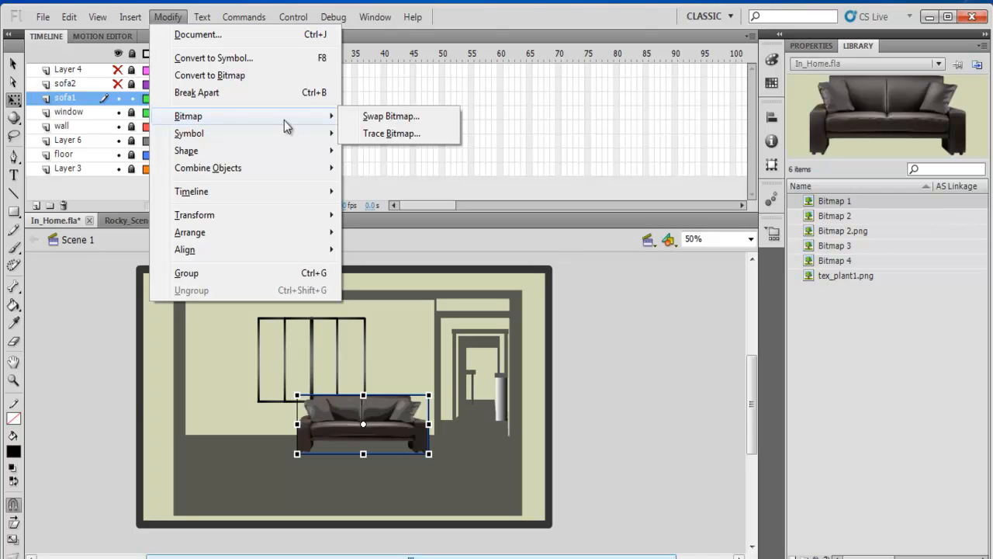
pyautogui.click(386, 133)
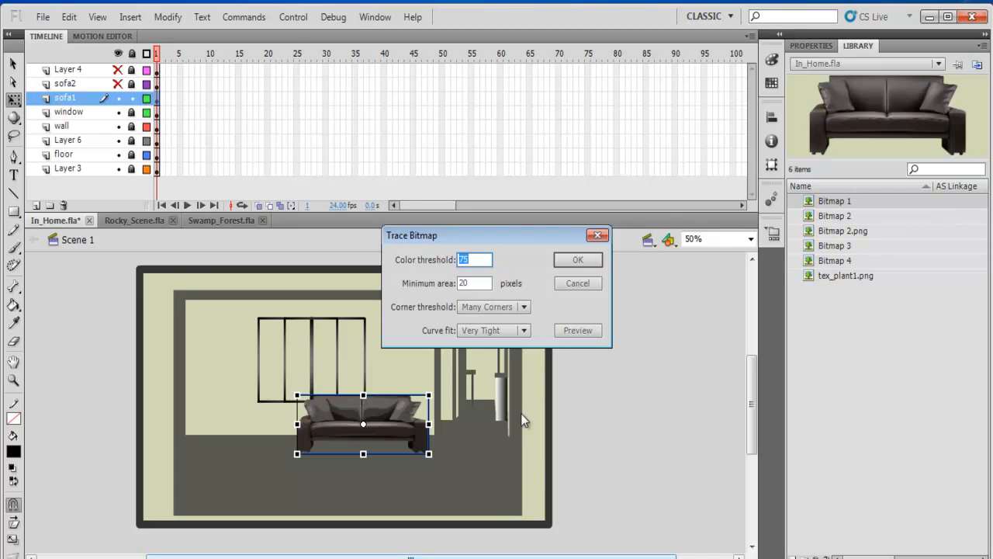
pyautogui.click(598, 234)
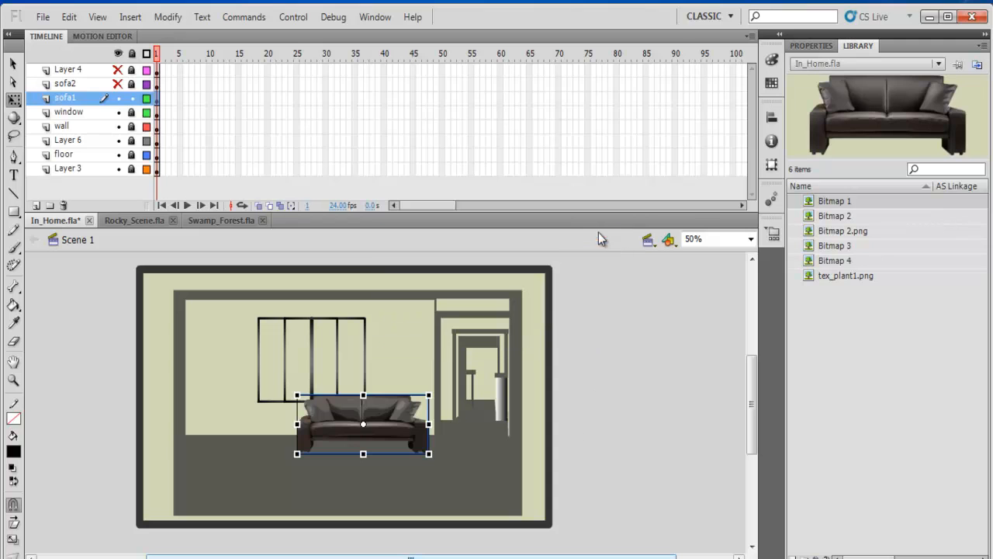
pyautogui.click(653, 395)
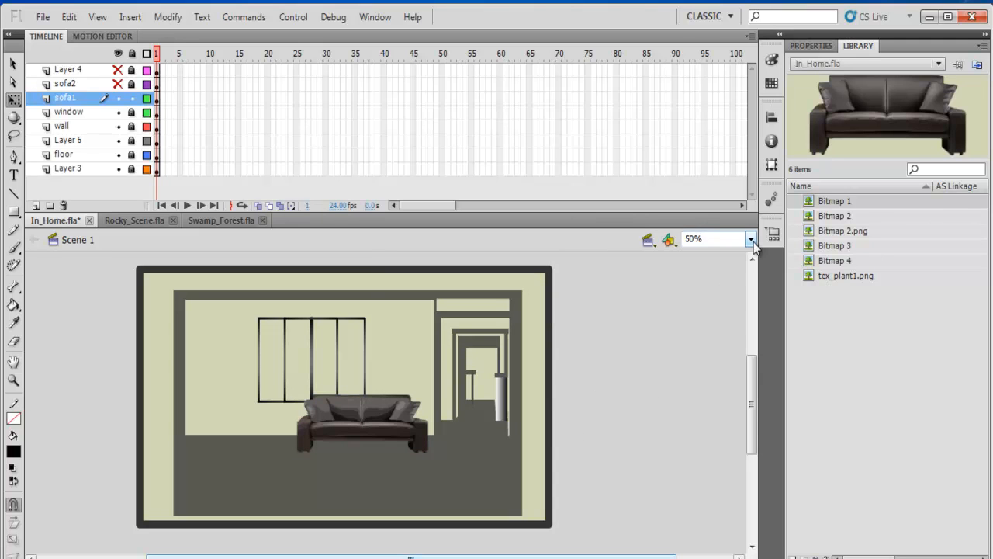
# - Select the sofa bitmap on the sofa1 layer with the Selection tool and open Trace Bitmap for it
pyautogui.click(751, 239)
pyautogui.click(704, 304)
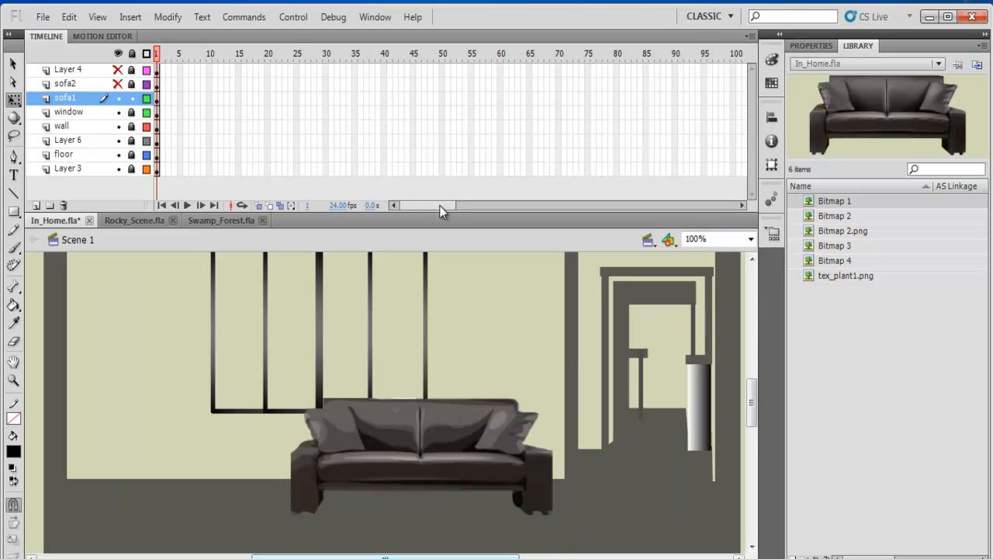
pyautogui.moveTo(444, 216); pyautogui.dragTo(442, 148)
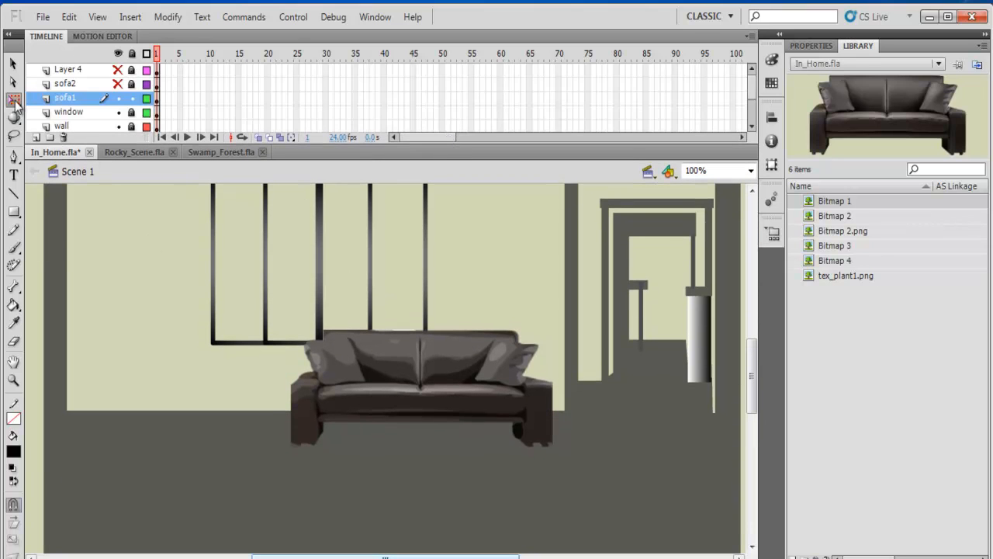
pyautogui.click(13, 65)
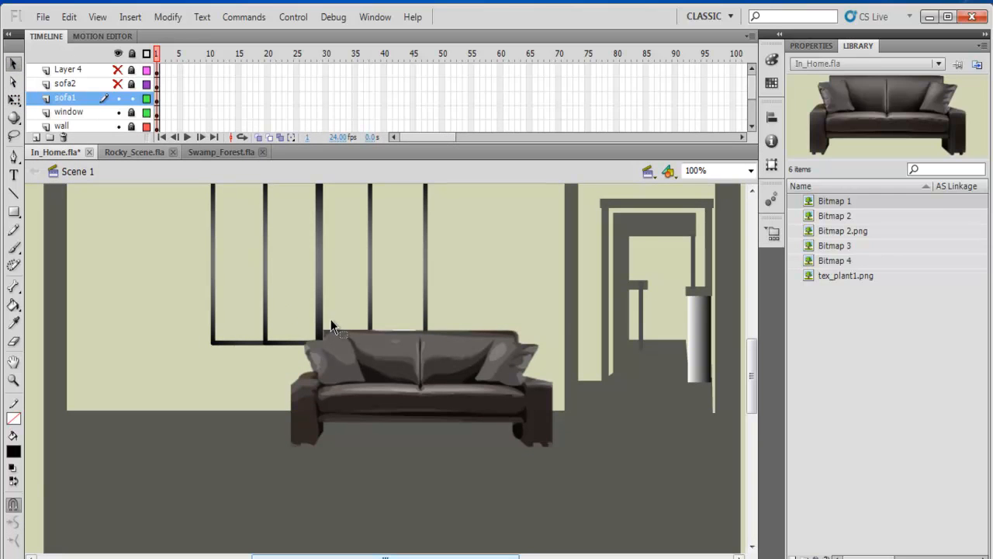
pyautogui.click(361, 369)
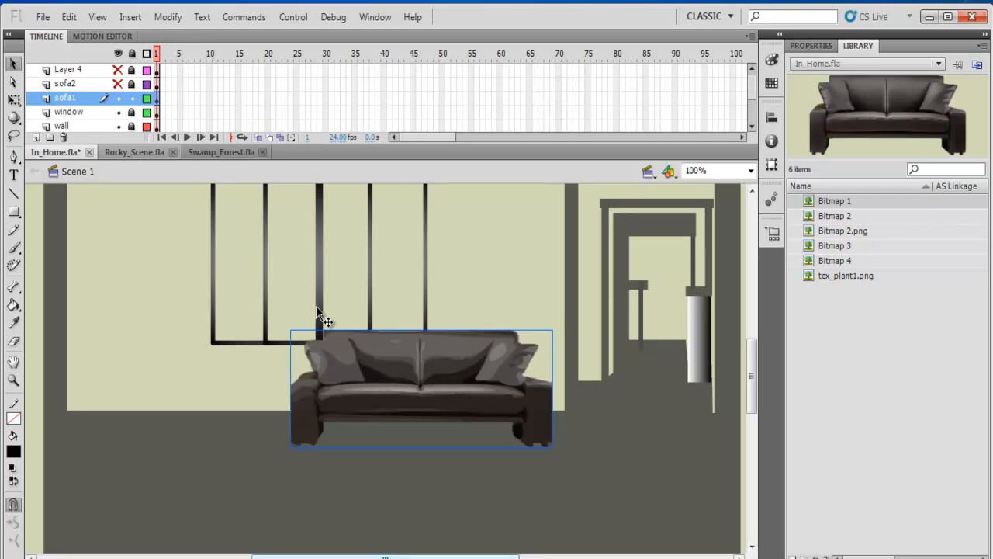
pyautogui.click(170, 18)
pyautogui.moveTo(322, 116)
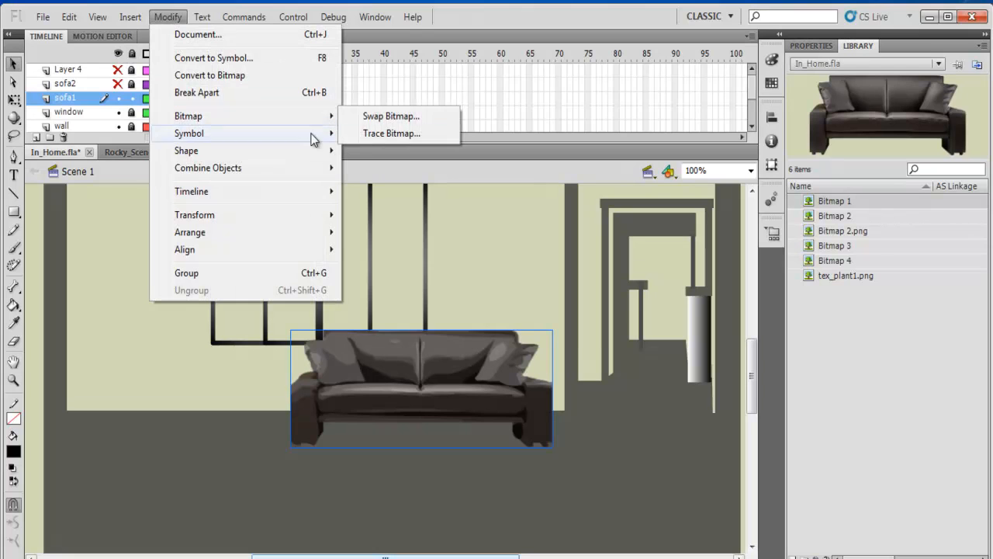
pyautogui.click(390, 132)
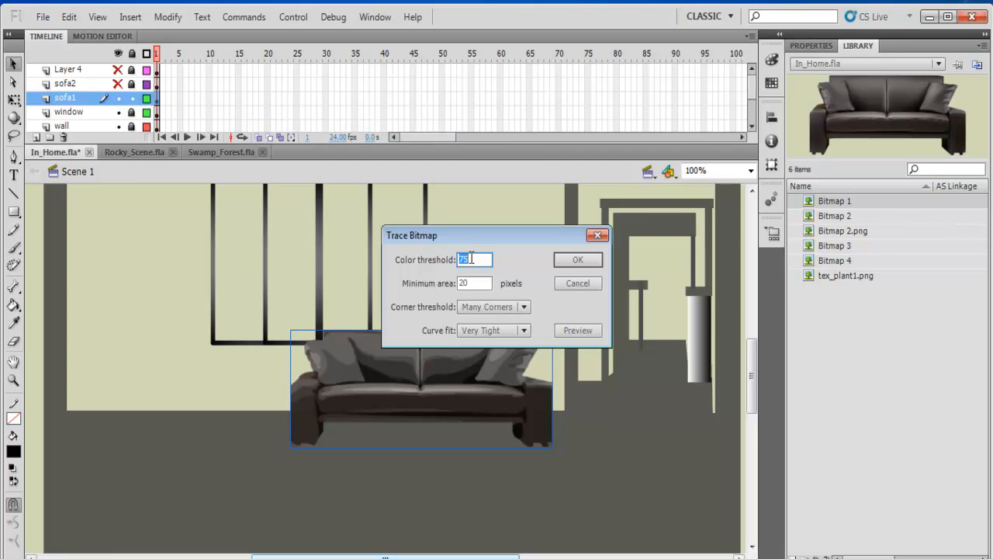
# - Trace the sofa bitmap with color threshold 80, minimum area 30 pixels, Many Corners and Very Smooth curve fit, and deselect the result
pyautogui.write('80')
pyautogui.moveTo(469, 283); pyautogui.dragTo(457, 283)
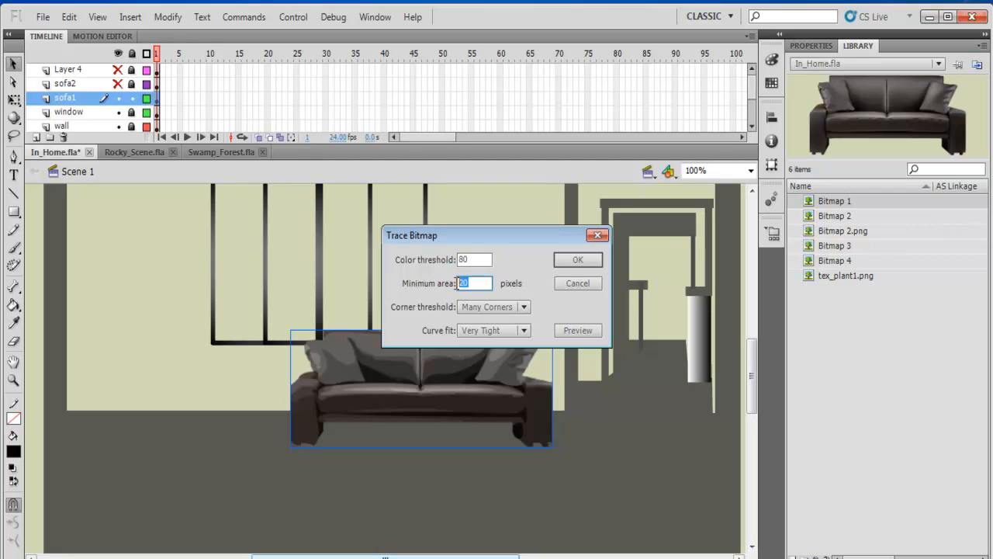
pyautogui.write('30')
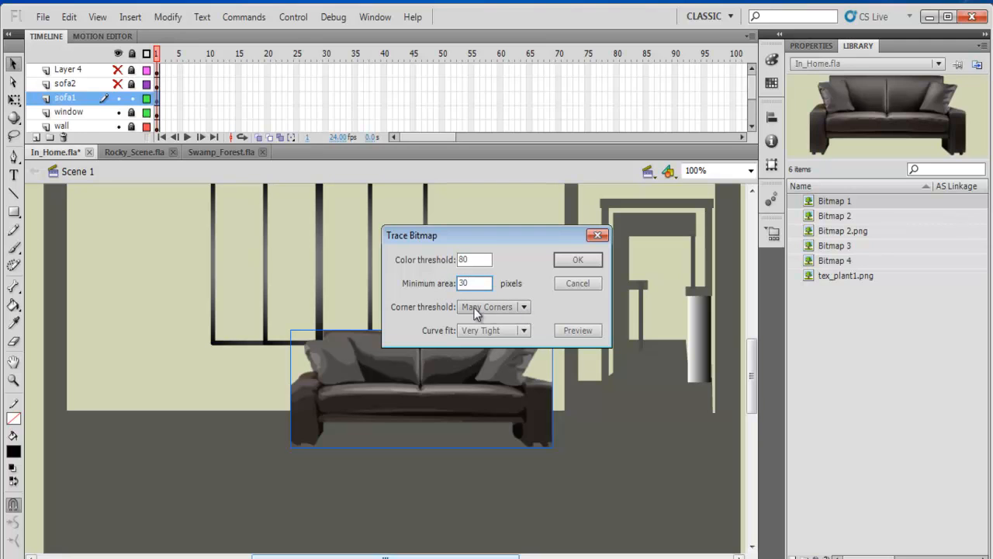
pyautogui.click(524, 309)
pyautogui.click(508, 325)
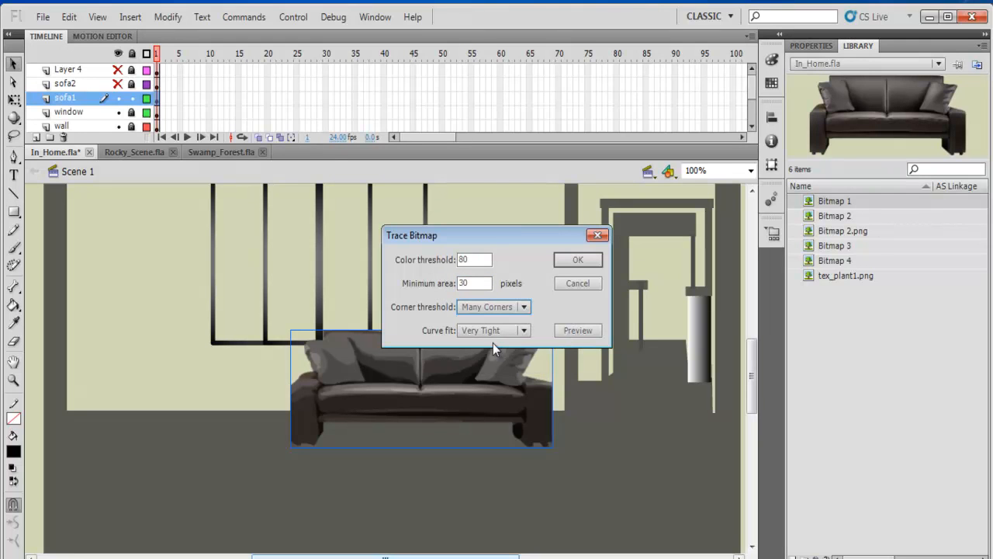
pyautogui.click(524, 331)
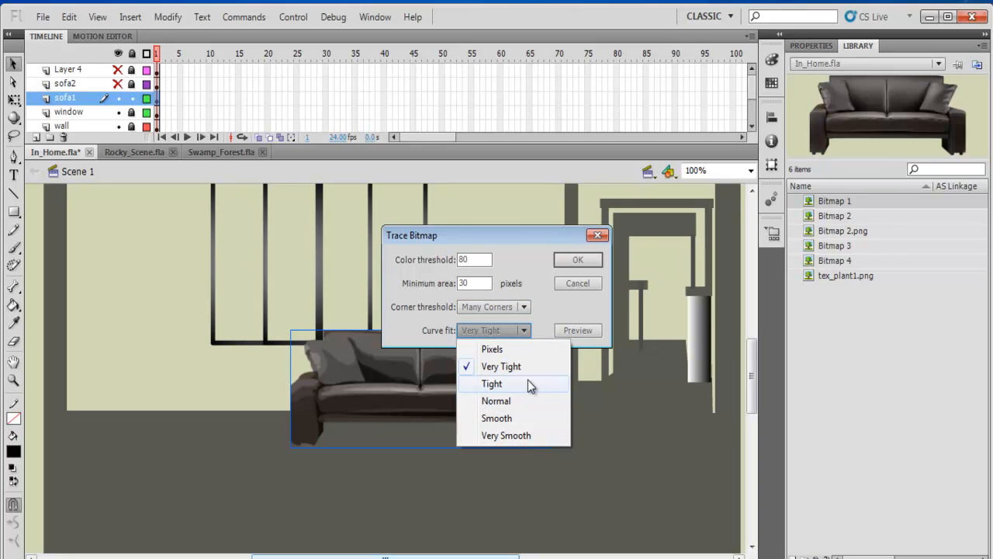
pyautogui.click(521, 435)
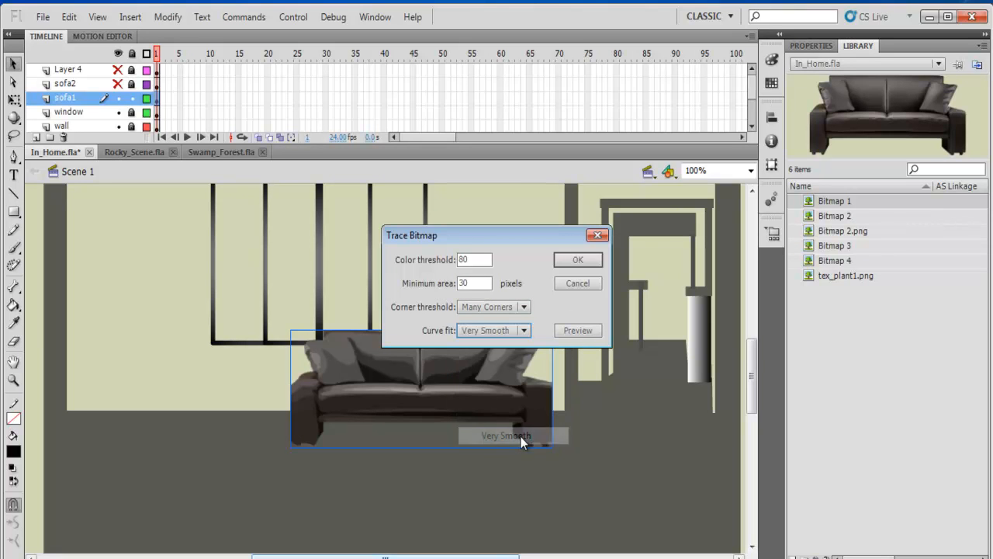
pyautogui.click(584, 264)
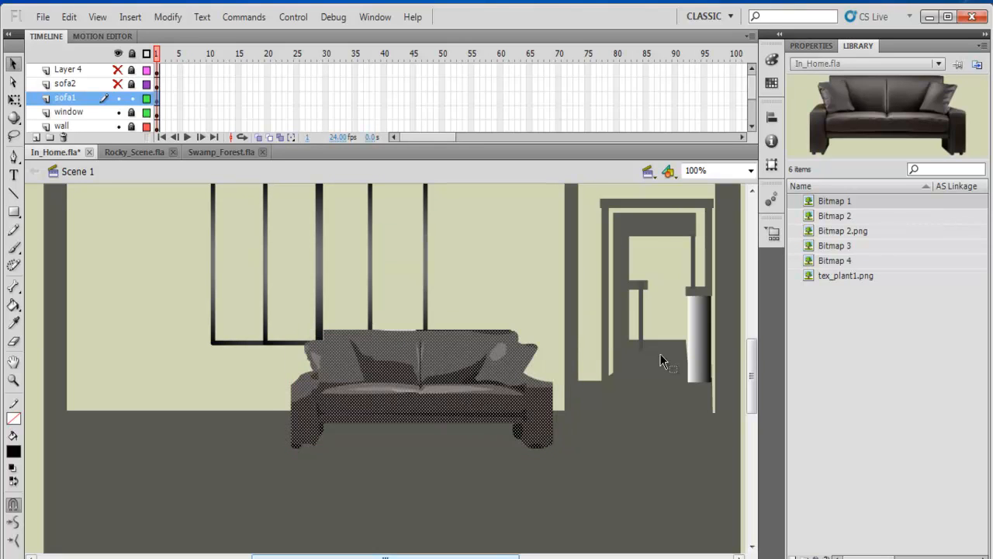
pyautogui.click(613, 460)
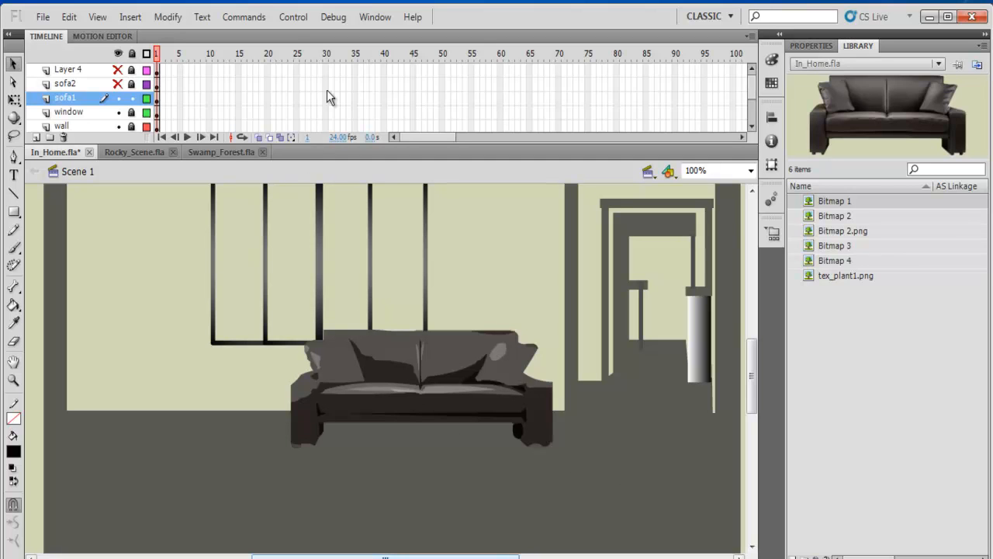
# - Test the scene to preview the traced sofa among the other furniture, and close the preview window
pyautogui.click(293, 17)
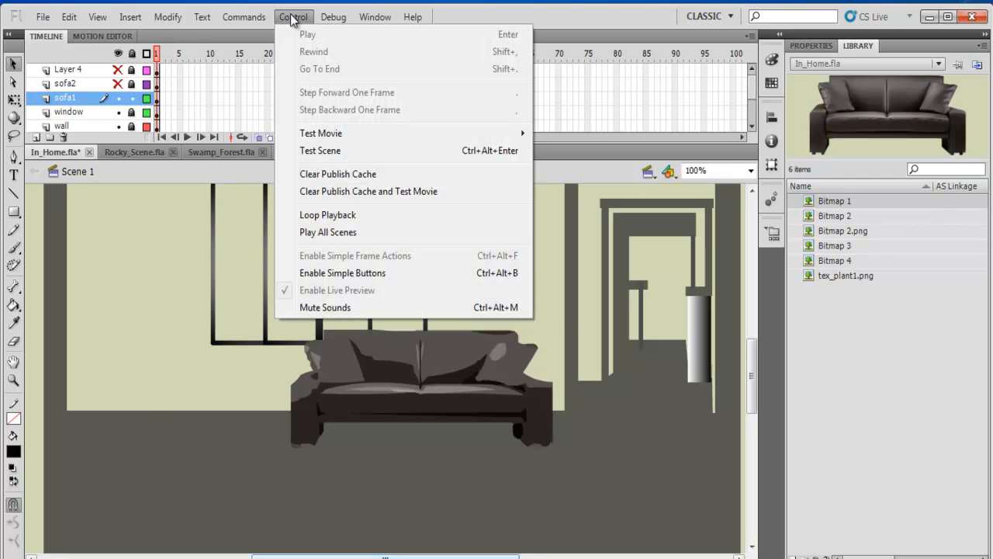
pyautogui.click(326, 150)
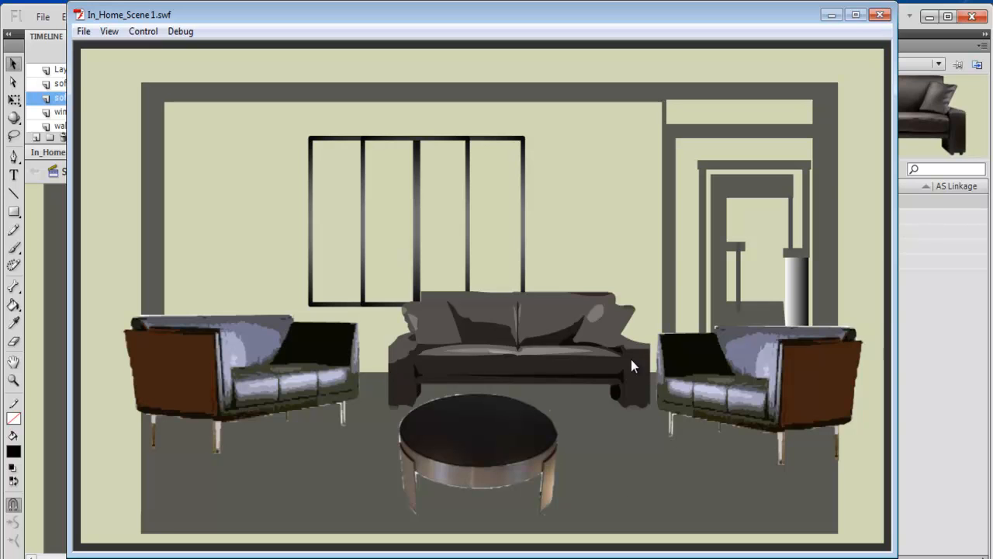
pyautogui.click(879, 15)
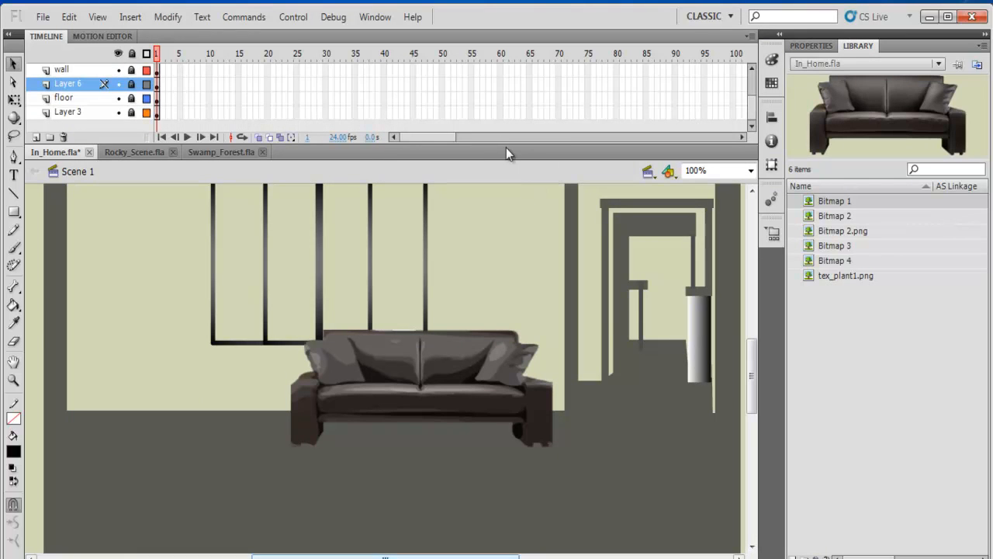
# - Make the sofa2 layer visible and unlock it, and lock the sofa1 layer
pyautogui.moveTo(505, 145); pyautogui.dragTo(518, 220)
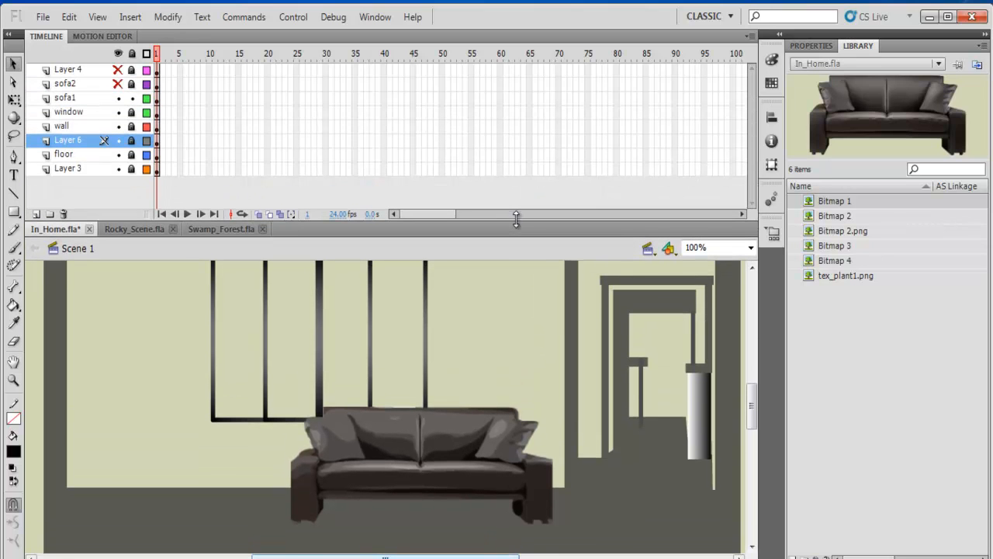
pyautogui.click(118, 84)
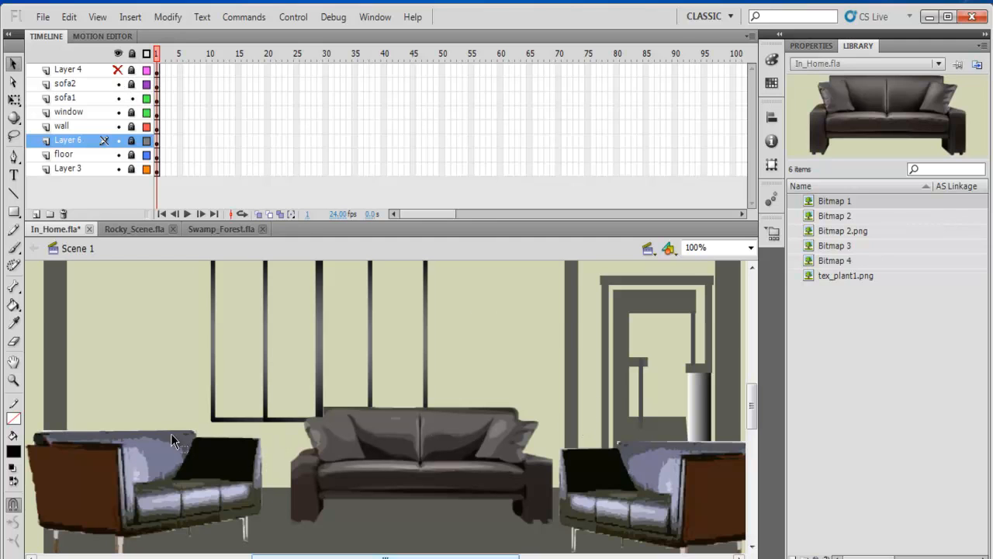
pyautogui.scroll(-3, 497, 374)
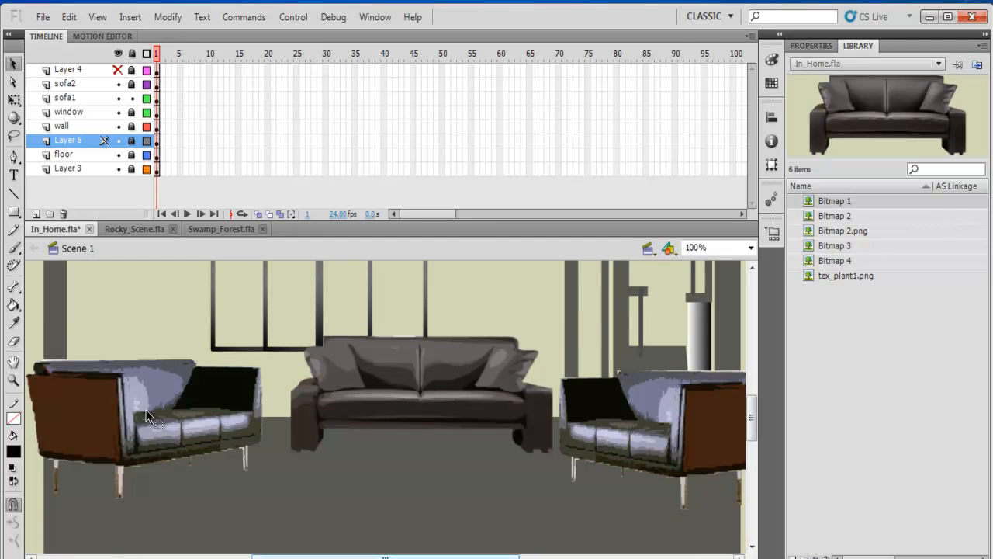
pyautogui.click(132, 84)
pyautogui.click(132, 97)
# - Delete the sofa on the right side of the room and replace it with a duplicate of the left one
pyautogui.click(636, 433)
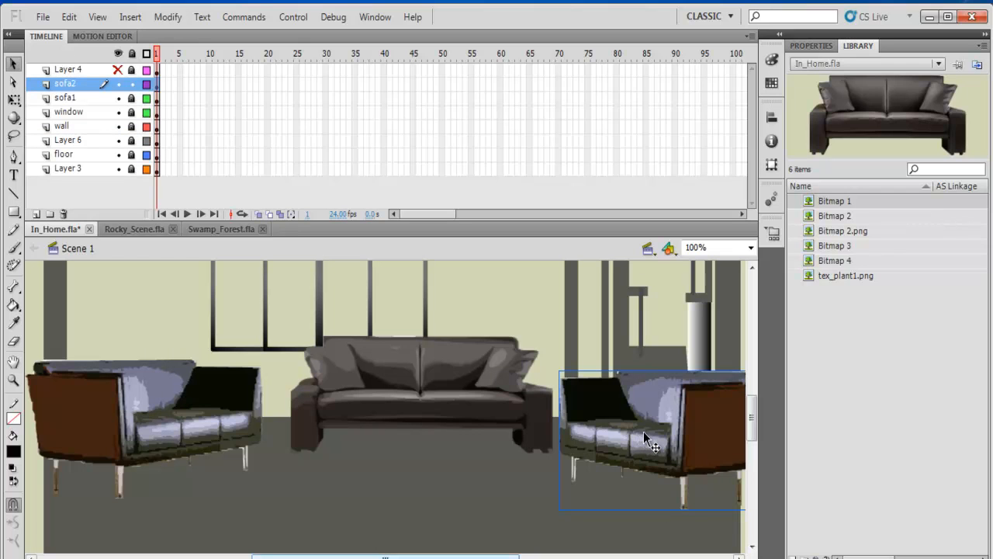
pyautogui.press('Delete')
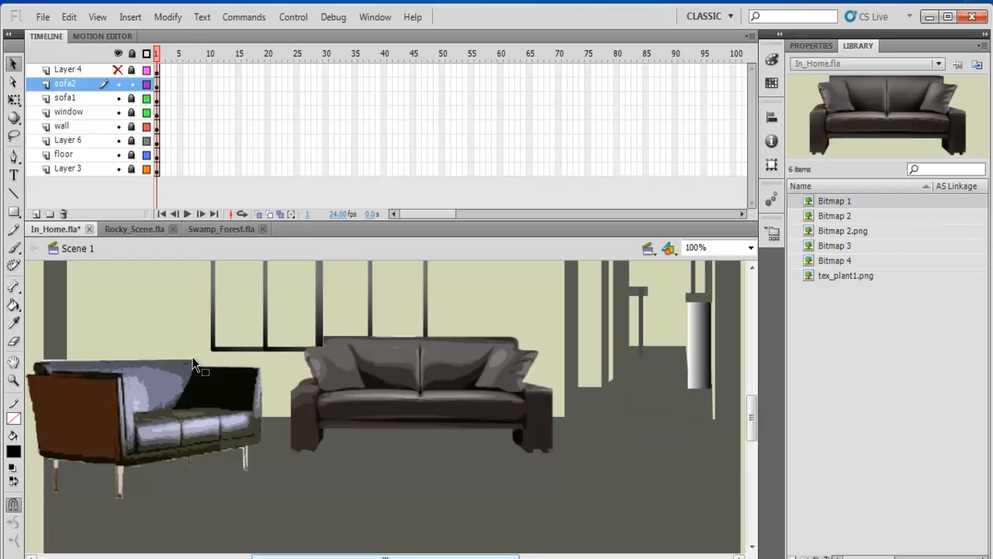
pyautogui.click(172, 437)
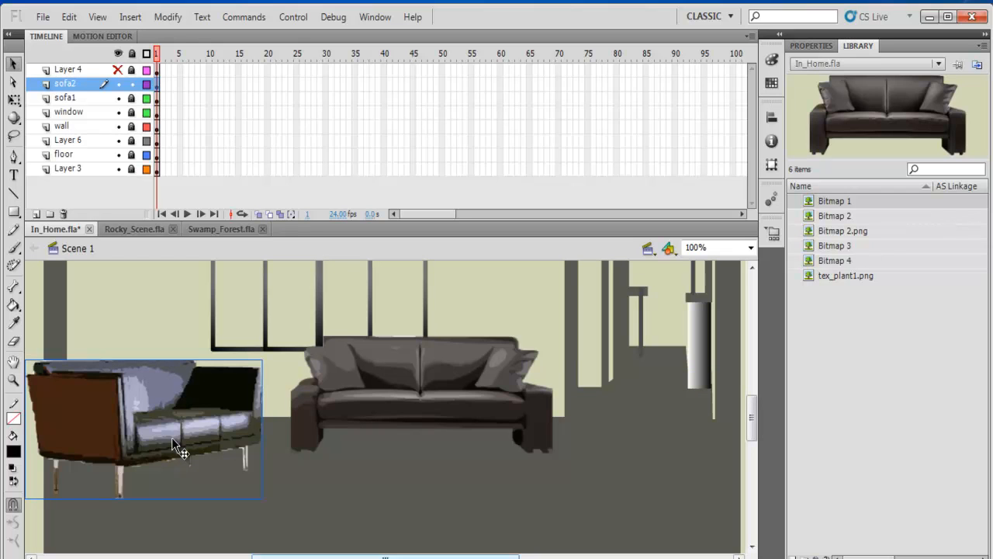
pyautogui.hotkey('ctrl', 'd')
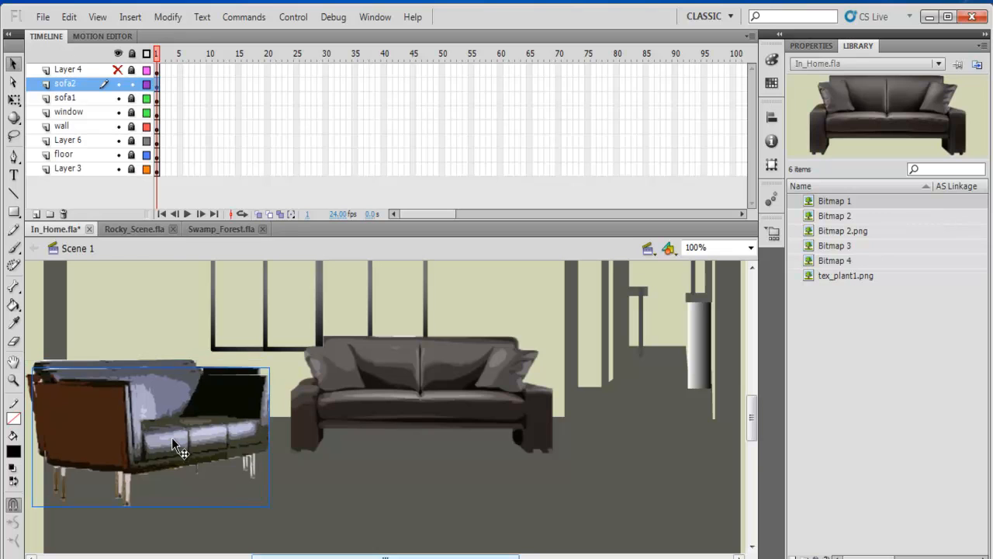
pyautogui.moveTo(172, 437); pyautogui.dragTo(637, 420)
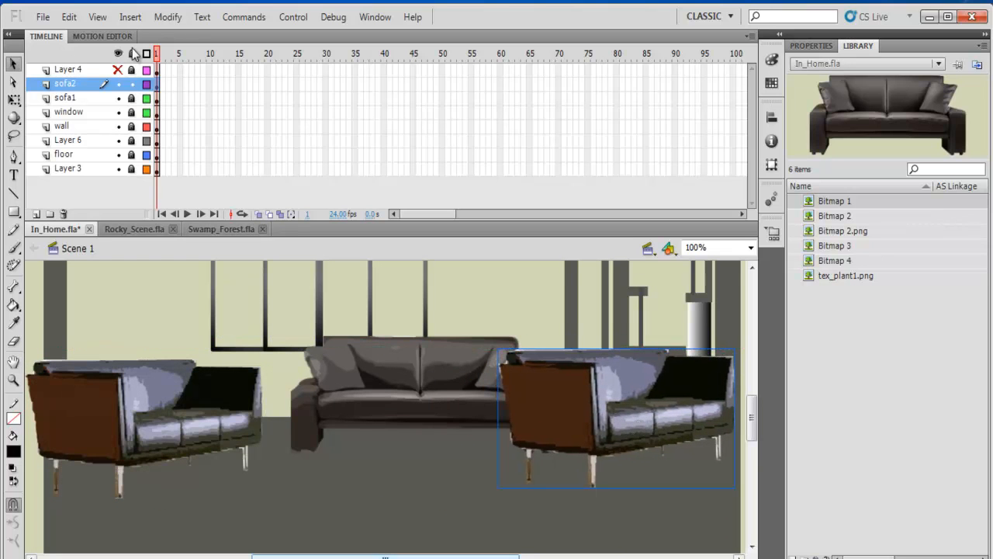
# - Flip the duplicated sofa horizontally and move it to about X 798, Y 349, facing the left sofa
pyautogui.click(166, 17)
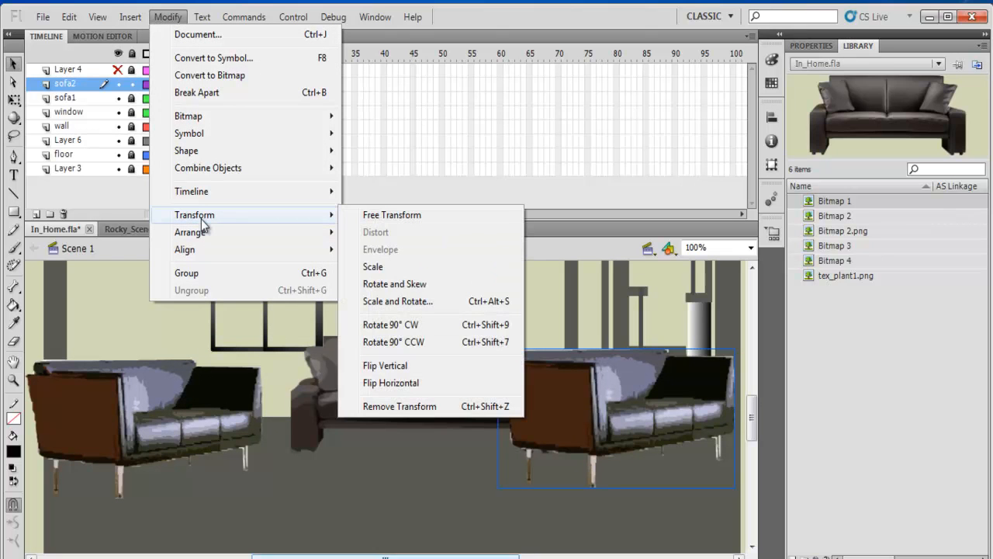
pyautogui.click(392, 382)
pyautogui.moveTo(641, 419); pyautogui.dragTo(678, 426)
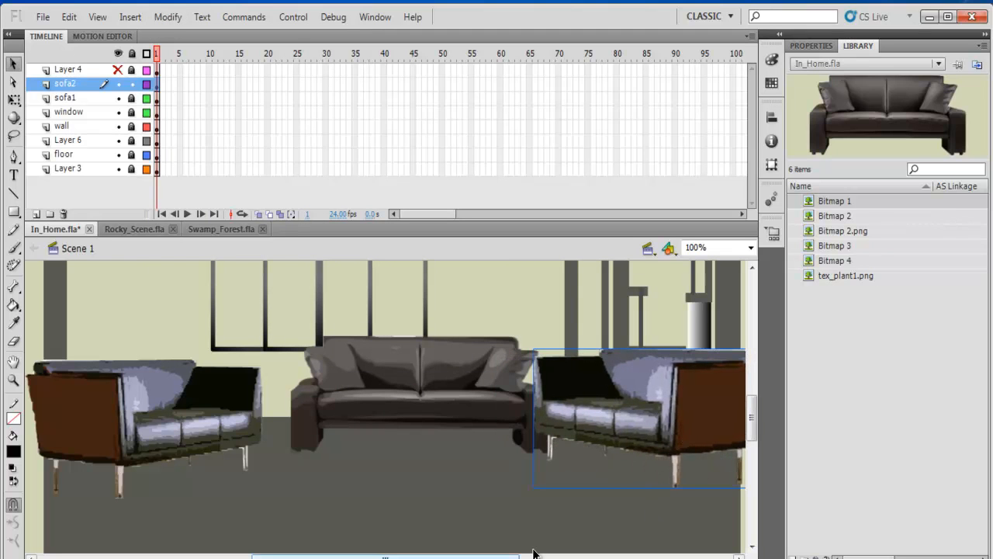
pyautogui.click(589, 556)
pyautogui.moveTo(504, 406); pyautogui.dragTo(526, 410)
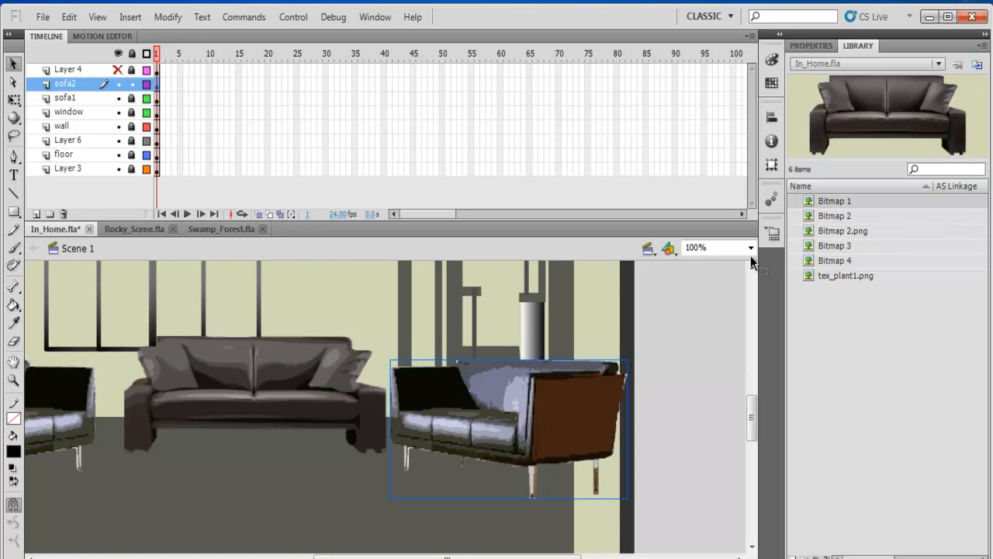
# - Reduce the flipped sofa's width to 253 so that it ends at the room's right edge
pyautogui.click(812, 46)
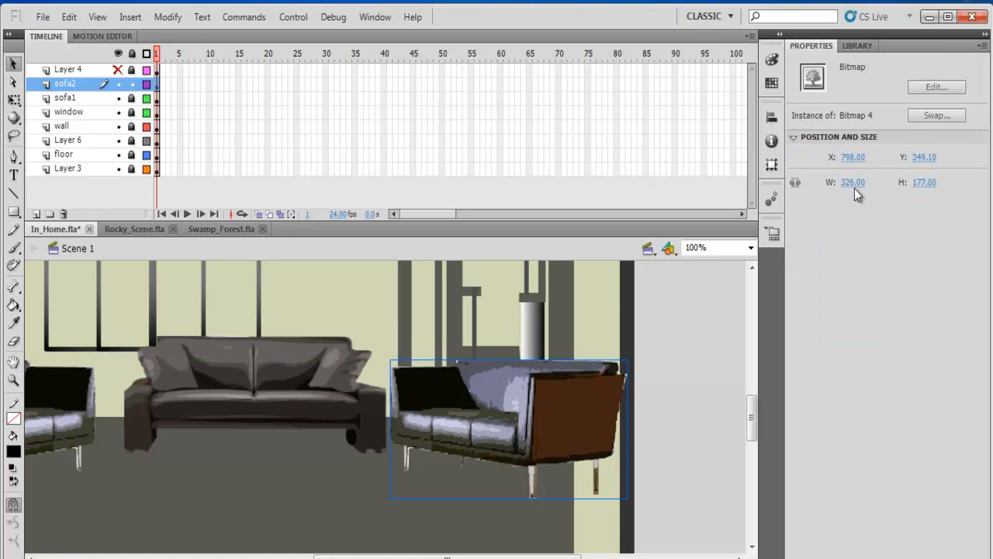
pyautogui.moveTo(853, 191); pyautogui.dragTo(807, 194)
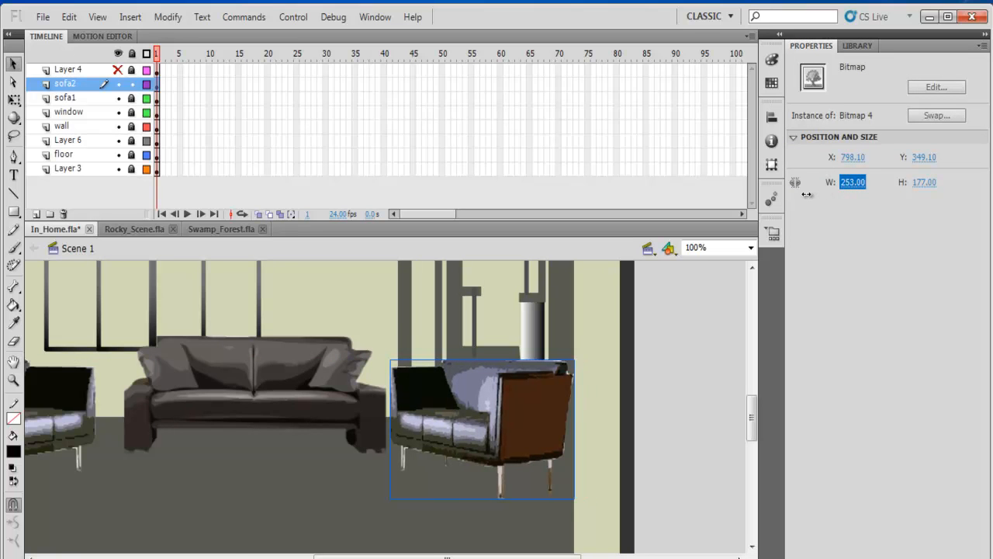
pyautogui.moveTo(543, 556); pyautogui.dragTo(471, 556)
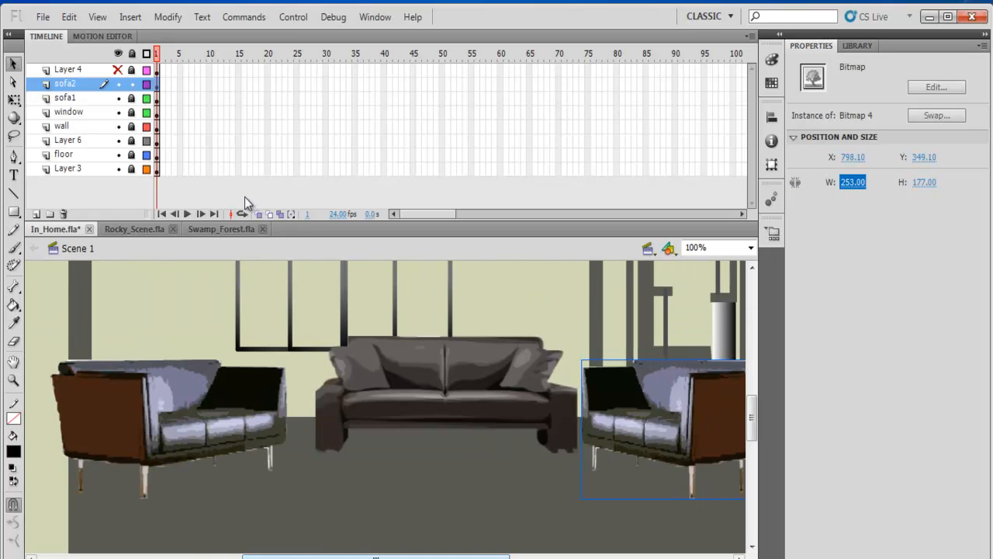
# - Lock the sofa2 layer and make Layer 4 with the round table visible
pyautogui.click(132, 84)
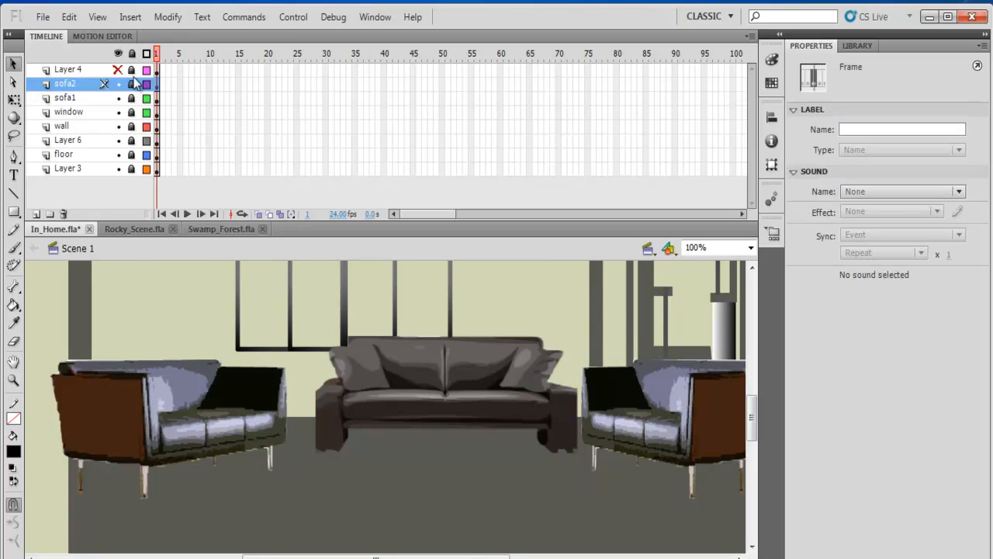
pyautogui.click(118, 70)
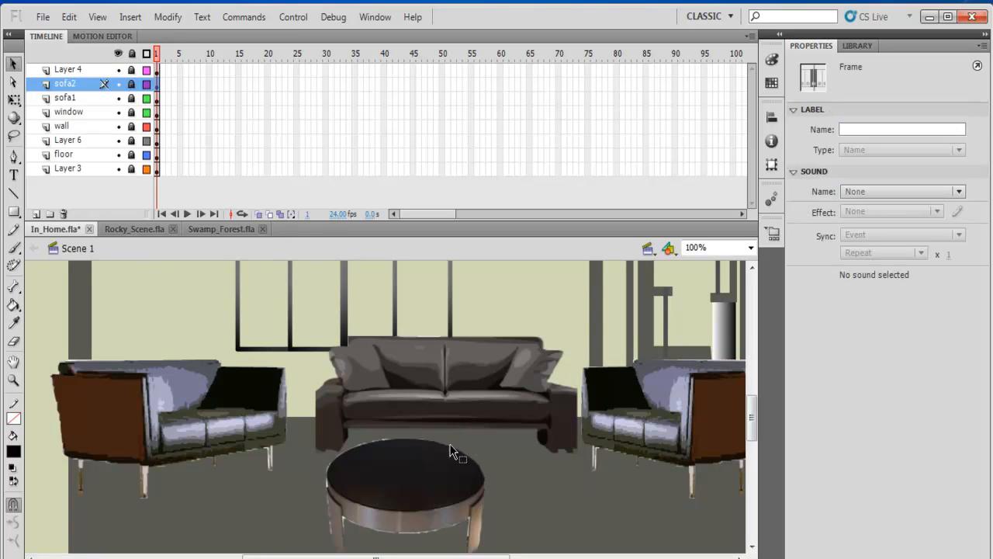
pyautogui.click(477, 444)
pyautogui.scroll(-3, 482, 441)
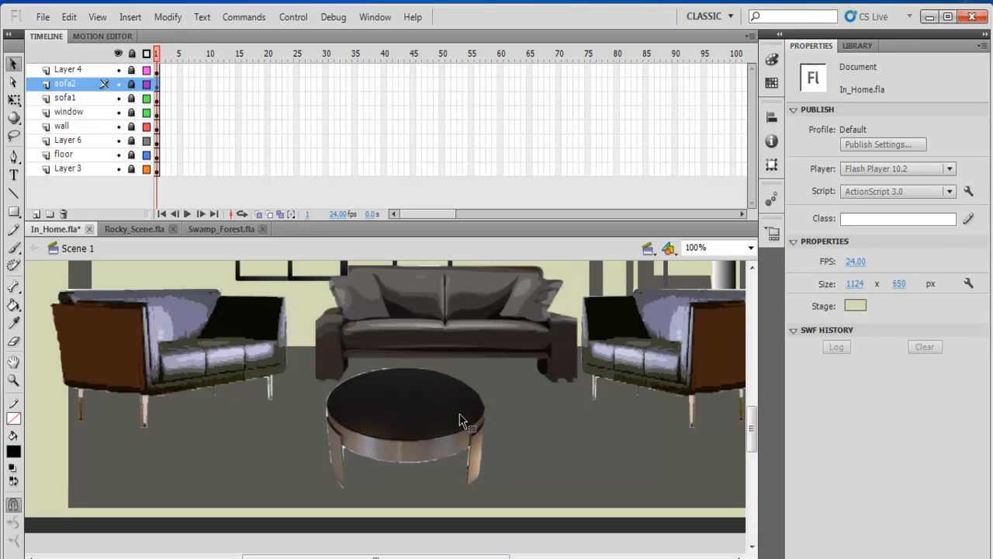
# - Unlock Layer 4, which holds the round table, and rename it Table
pyautogui.click(132, 70)
pyautogui.click(438, 385)
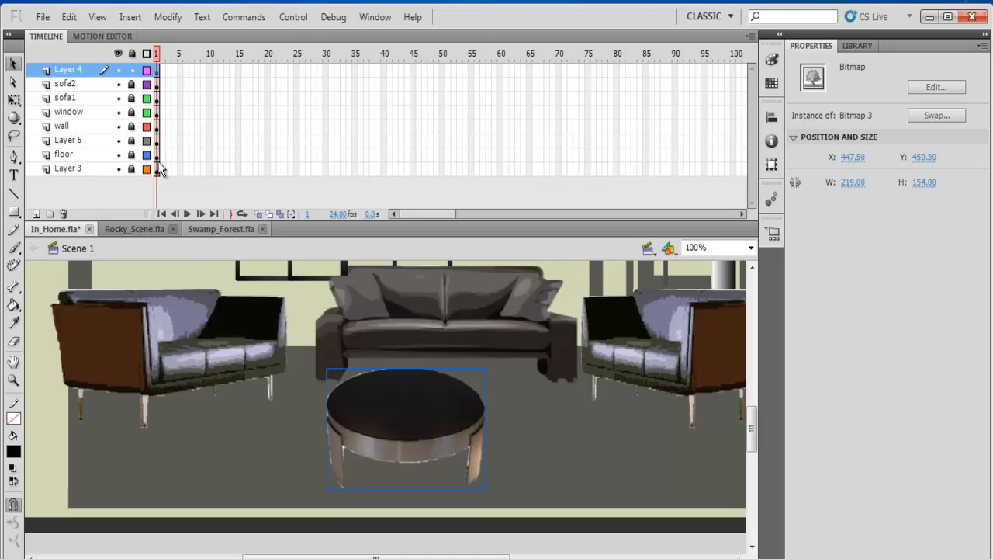
pyautogui.doubleClick(70, 71)
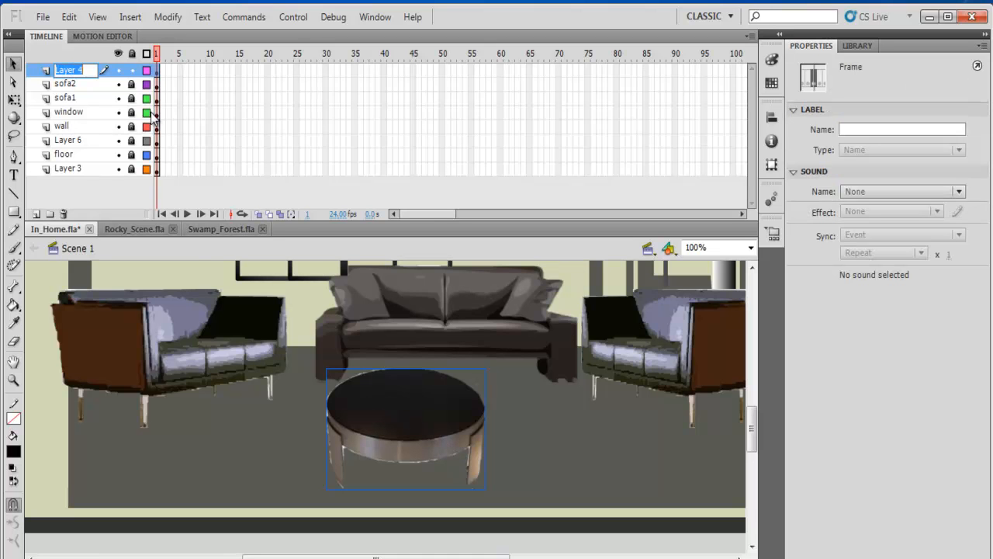
pyautogui.write('Table')
pyautogui.press('Return')
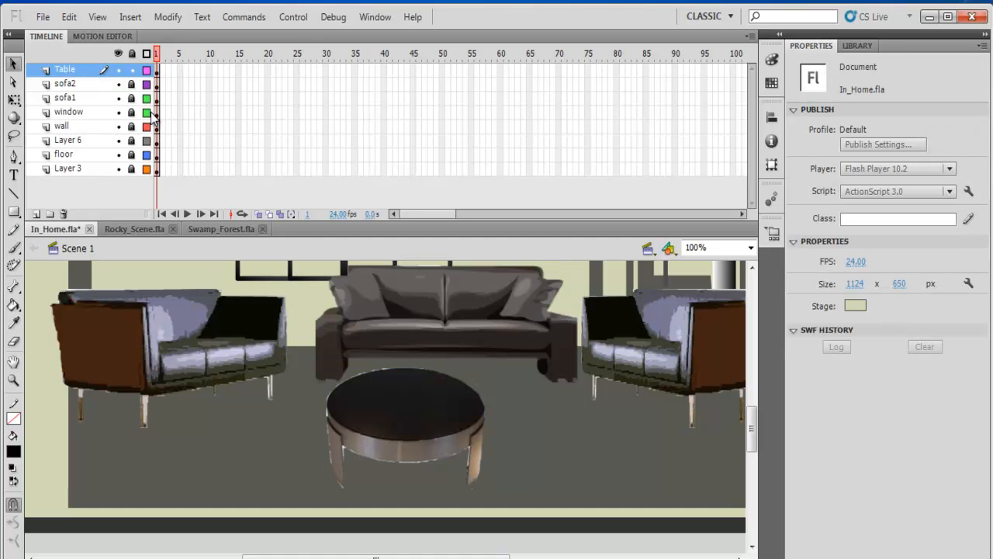
# - Start a bitmap trace of the round table with color threshold 70 and minimum area 20 pixels
pyautogui.click(448, 427)
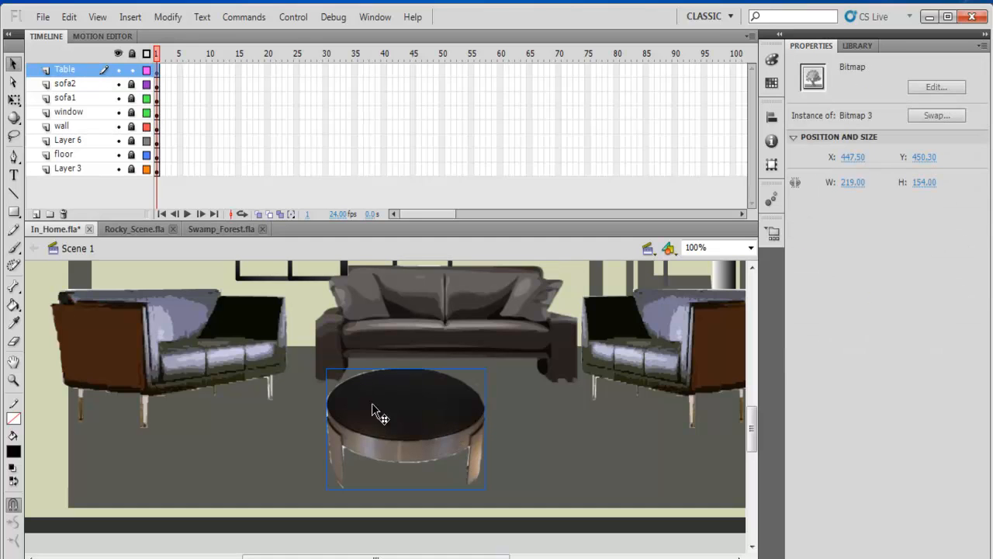
pyautogui.click(171, 18)
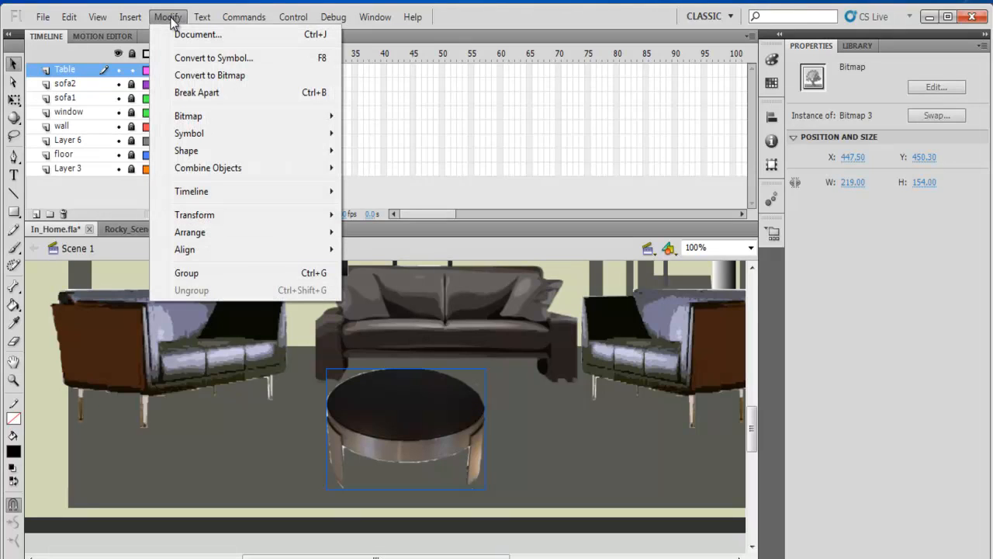
pyautogui.moveTo(204, 116)
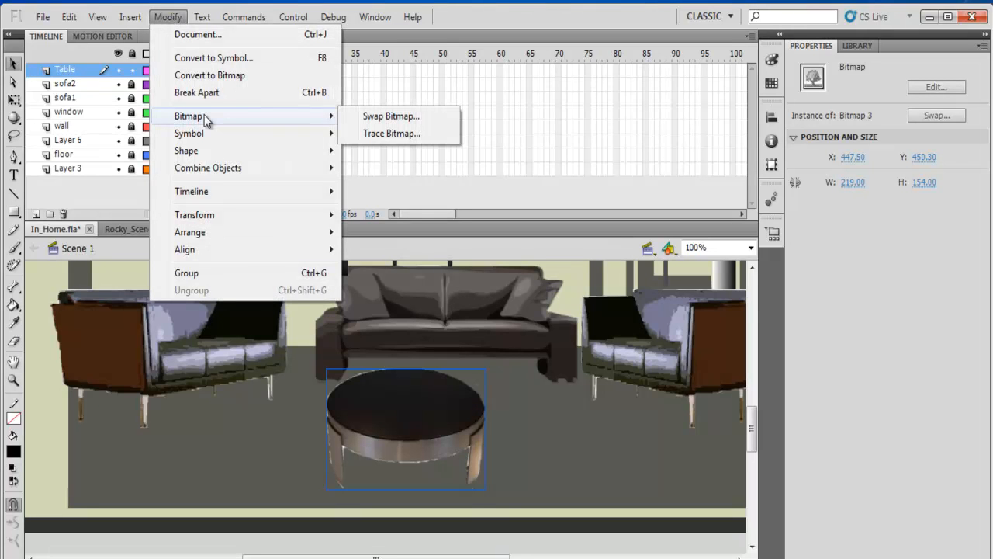
pyautogui.click(390, 135)
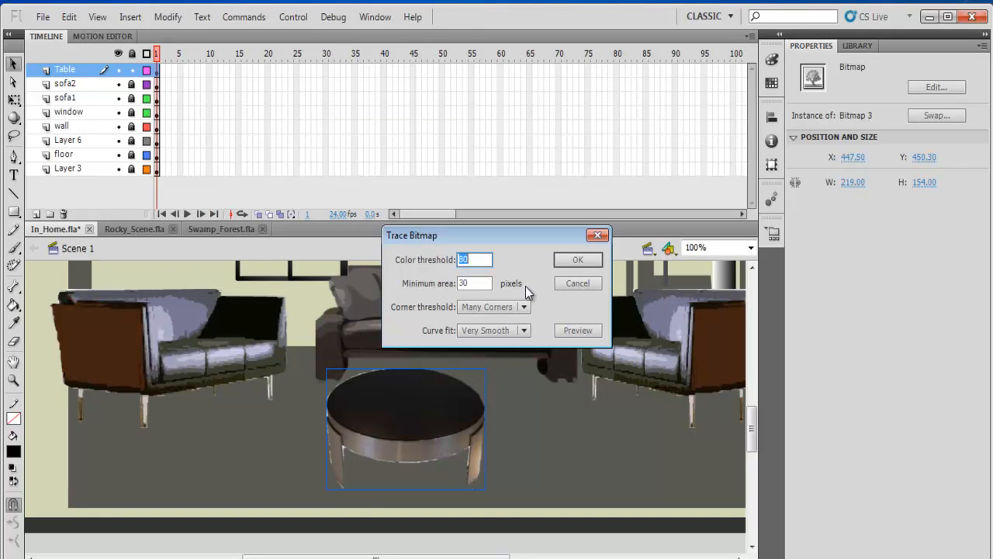
pyautogui.click(465, 260)
pyautogui.press('Return')
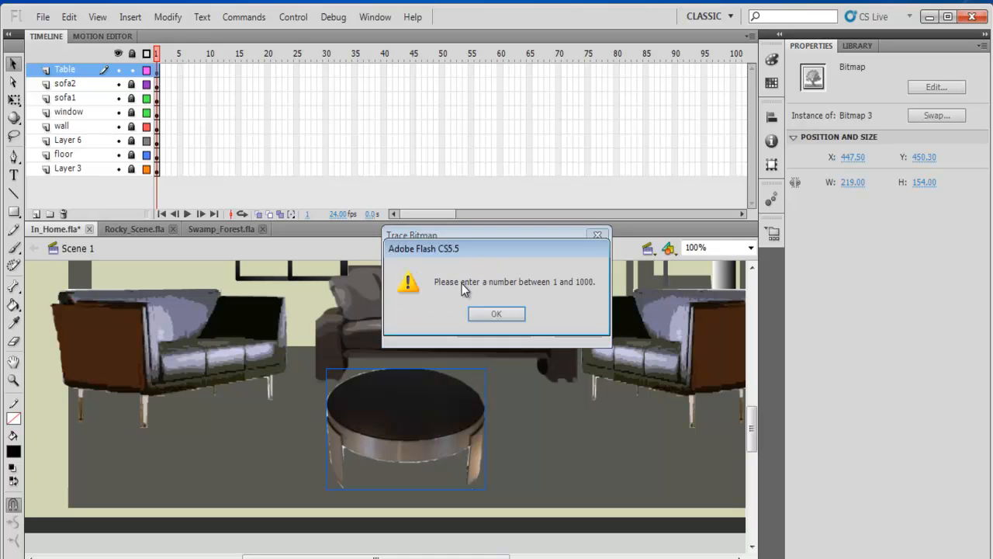
pyautogui.click(501, 313)
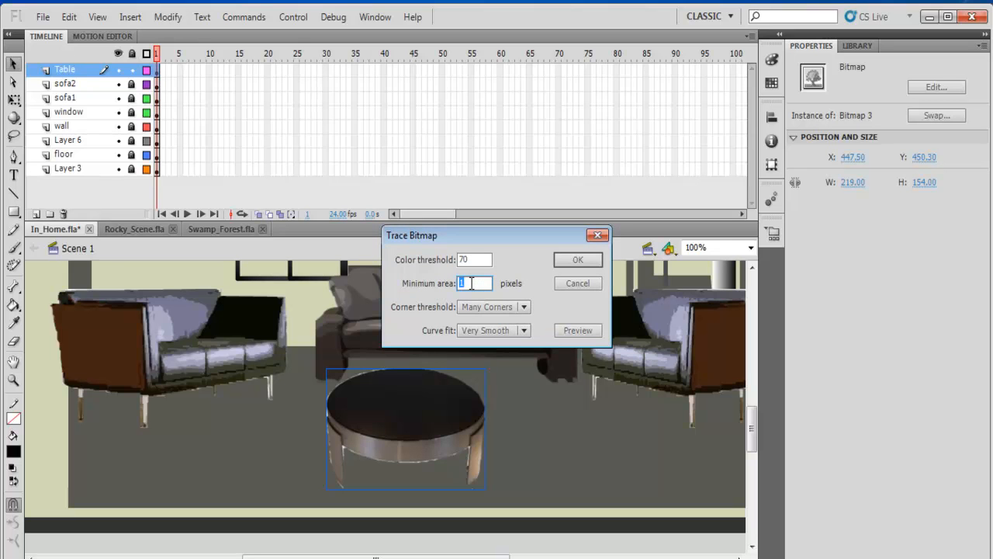
pyautogui.write('20')
# - Trace the table bitmap with the Many Corners threshold and a Very Smooth curve fit, then deselect the result
pyautogui.click(528, 335)
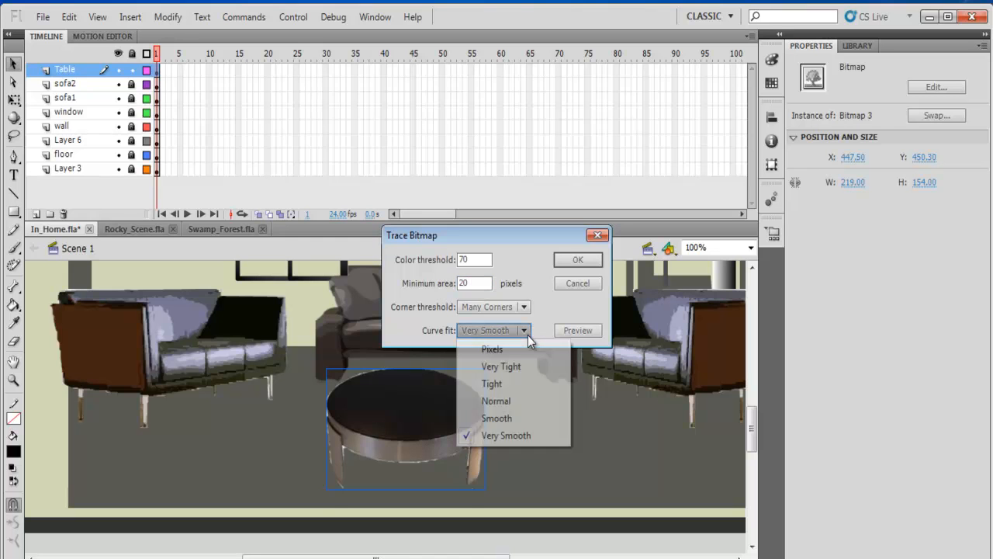
pyautogui.click(514, 367)
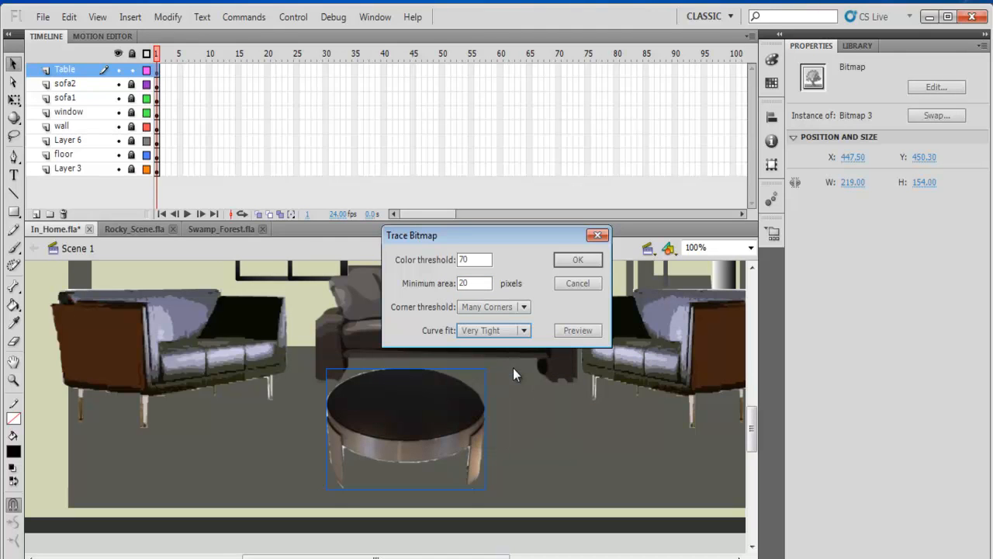
pyautogui.click(516, 331)
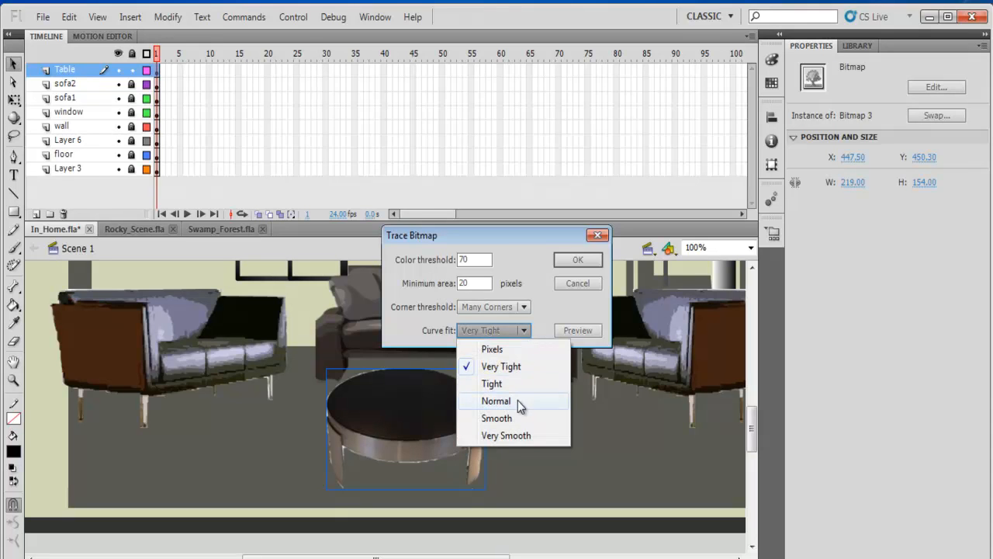
pyautogui.click(518, 436)
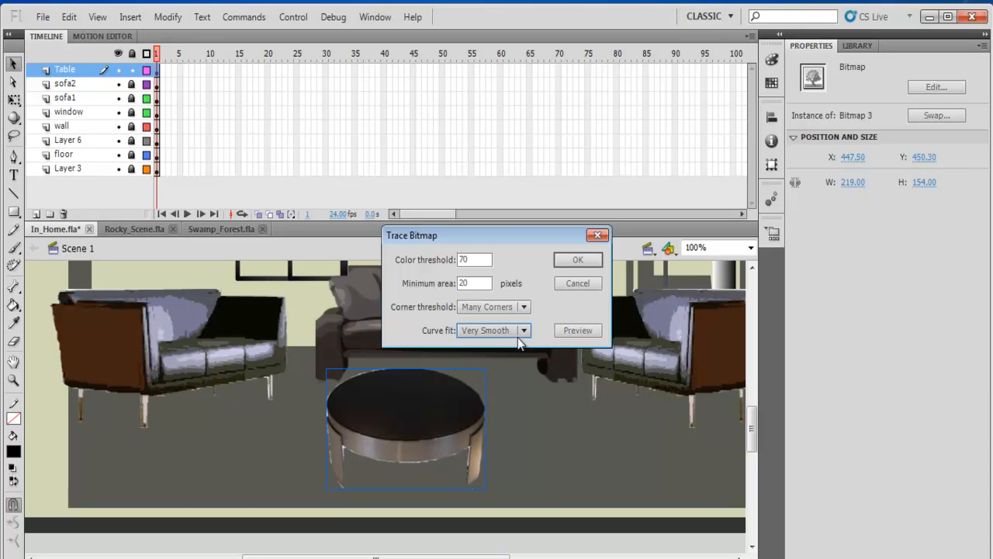
pyautogui.click(524, 307)
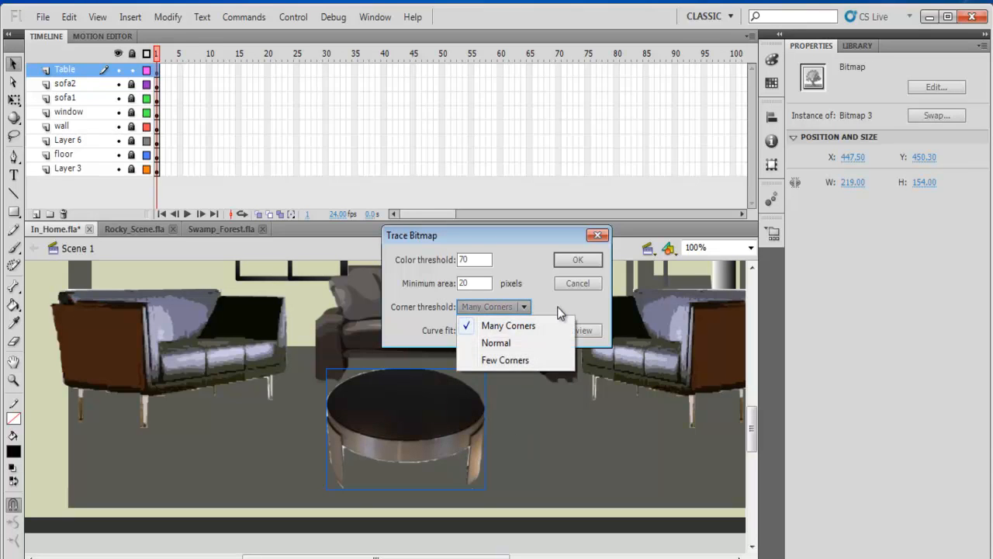
pyautogui.click(557, 306)
pyautogui.click(578, 260)
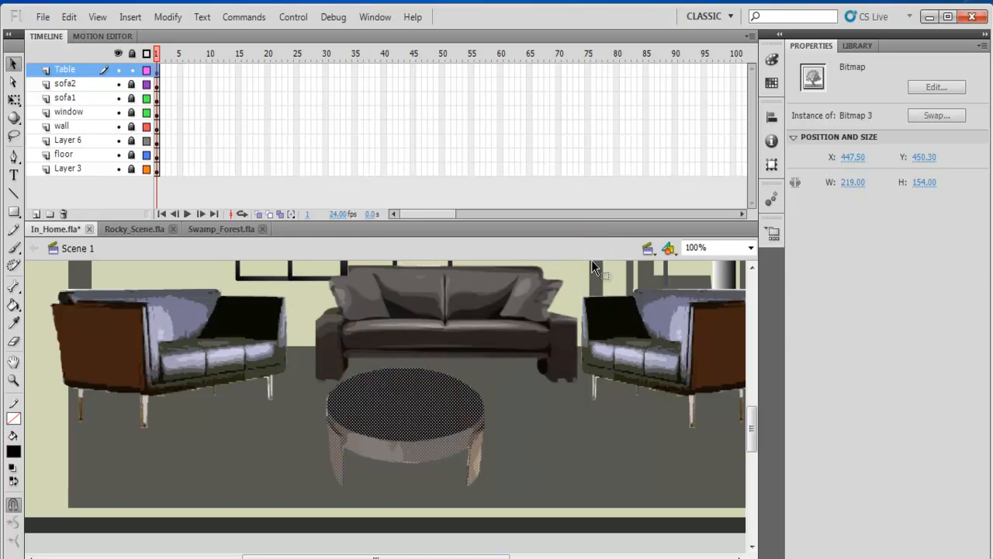
pyautogui.click(576, 435)
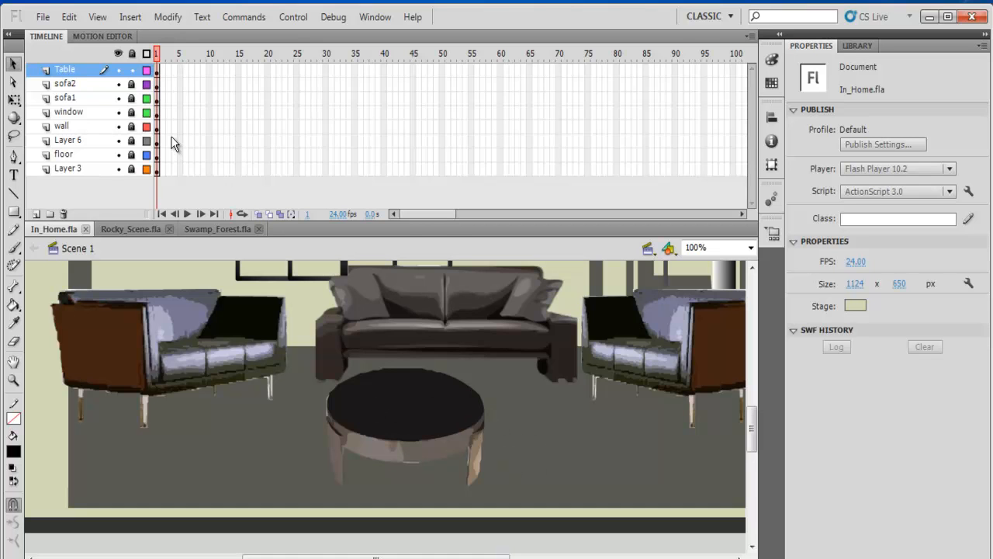
# - Lock the Table layer, test the scene and close the preview
pyautogui.click(132, 70)
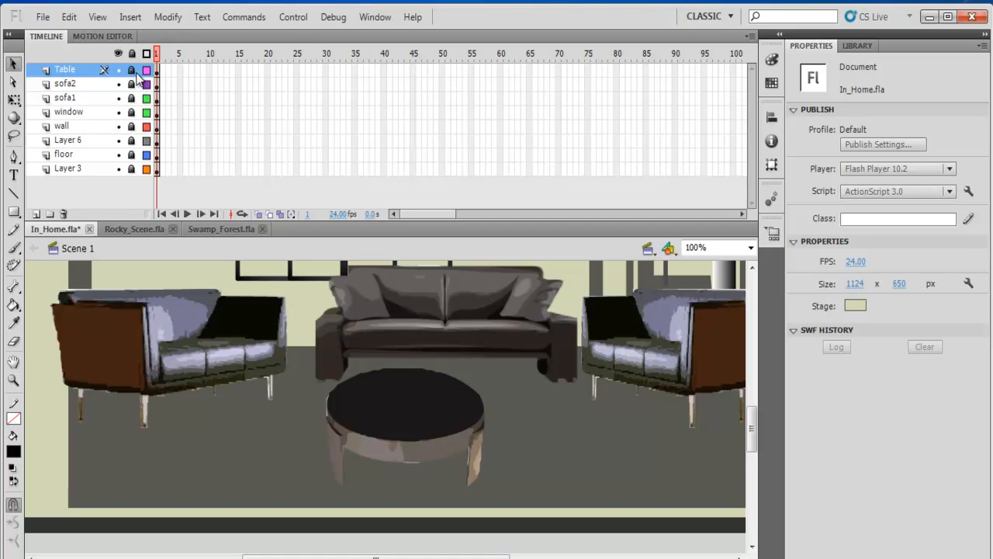
pyautogui.click(303, 20)
pyautogui.click(348, 158)
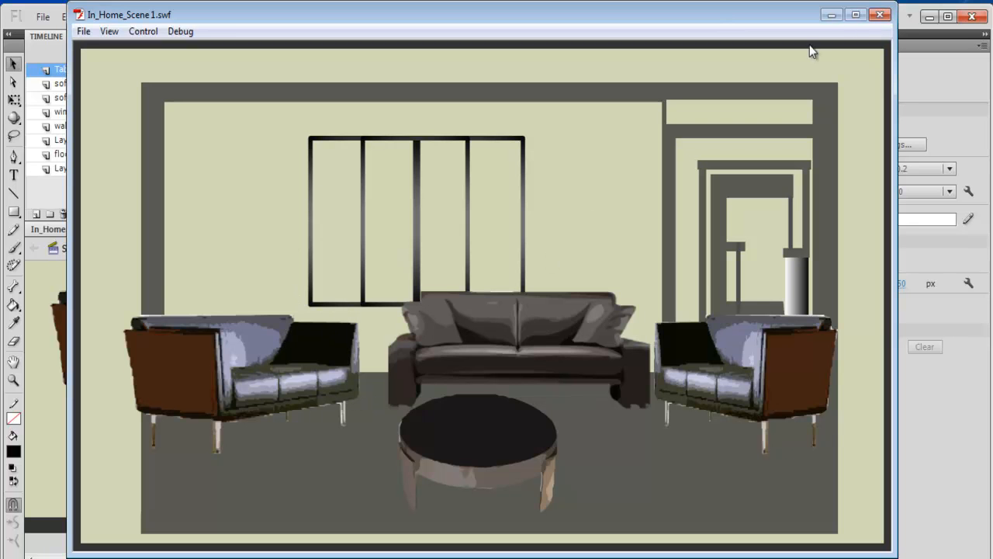
pyautogui.click(877, 17)
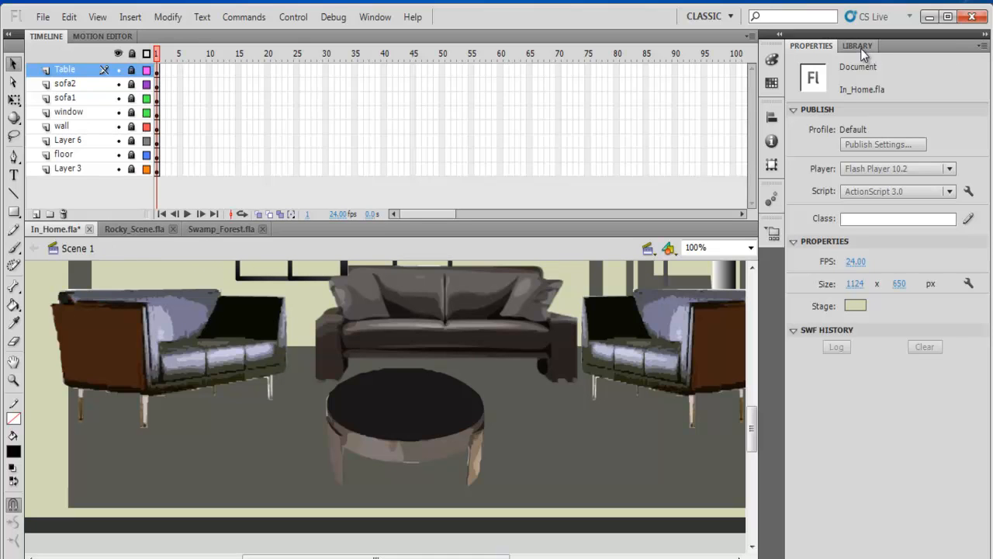
# - Add a new layer above Table and name it flower
pyautogui.click(38, 215)
pyautogui.doubleClick(70, 71)
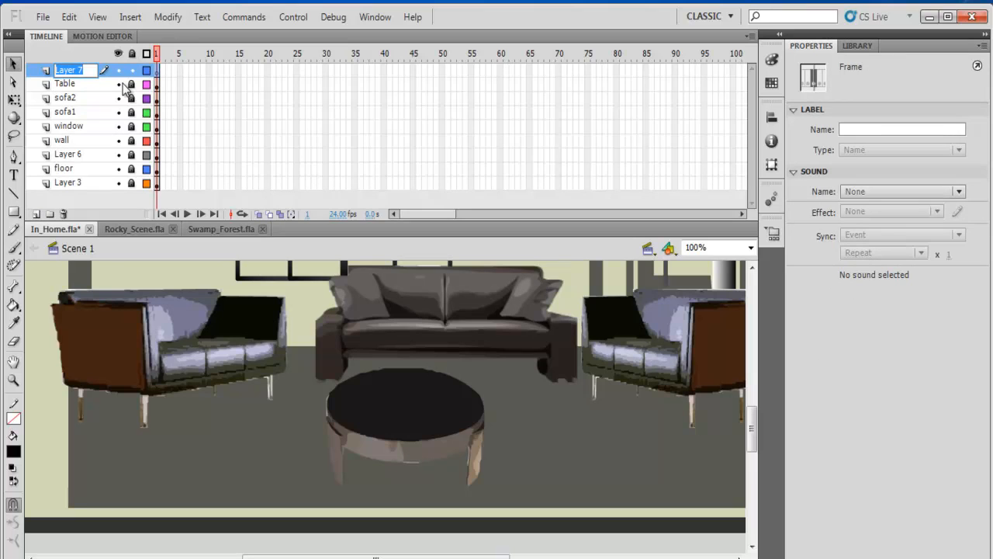
pyautogui.write('flower')
# - Place tex_plant1.png from the library on the flower layer, between the left sofa and the middle sofa
pyautogui.click(867, 45)
pyautogui.click(840, 276)
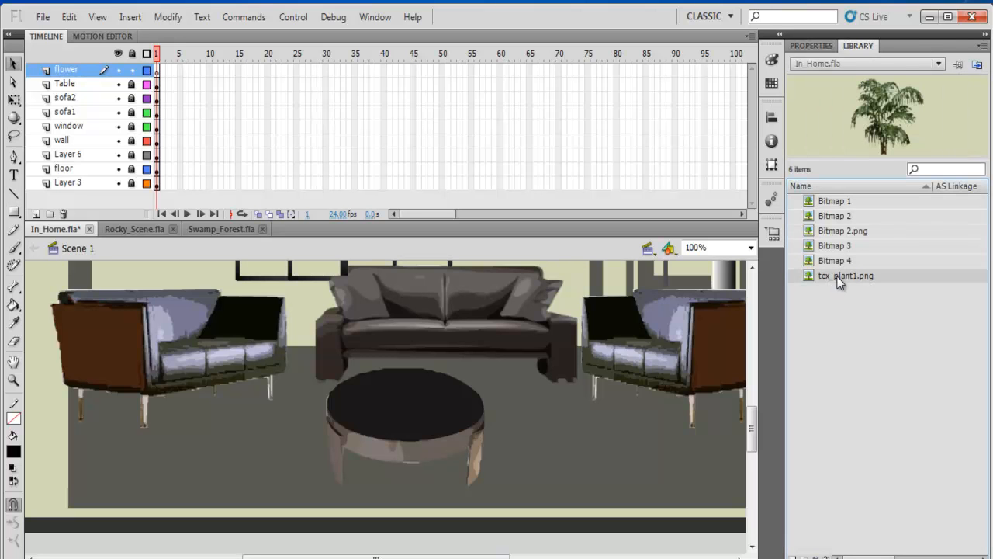
pyautogui.moveTo(815, 281); pyautogui.dragTo(287, 373)
pyautogui.scroll(3, 556, 376)
pyautogui.scroll(-3, 552, 384)
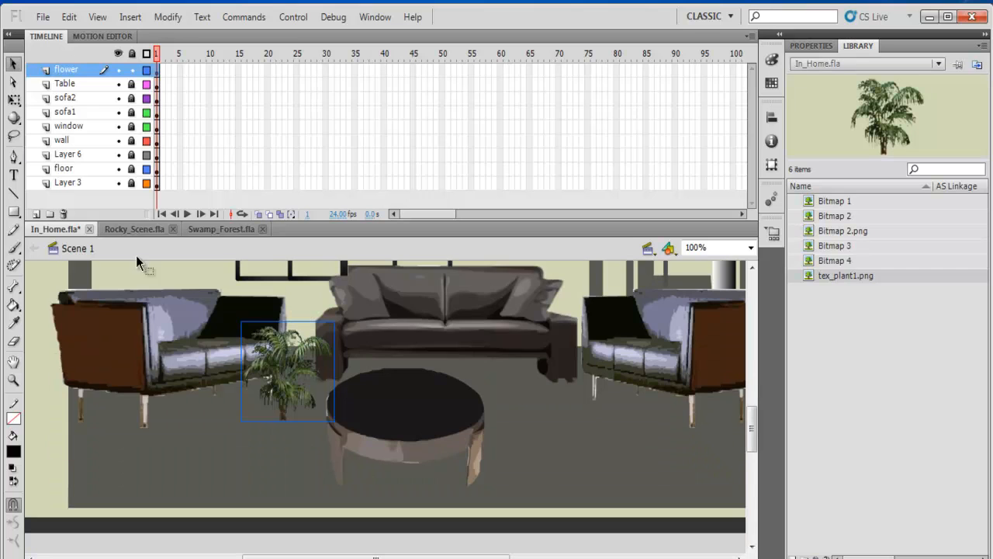
# - Stretch the plant vertically to about three times its height and move it up over the left sofa's inner end
pyautogui.click(15, 102)
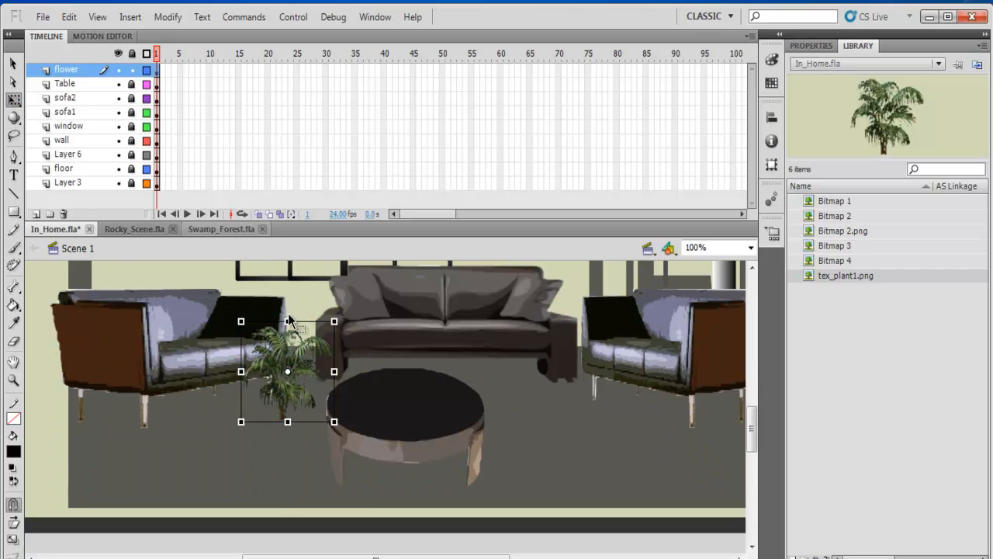
pyautogui.moveTo(287, 321); pyautogui.dragTo(311, 225)
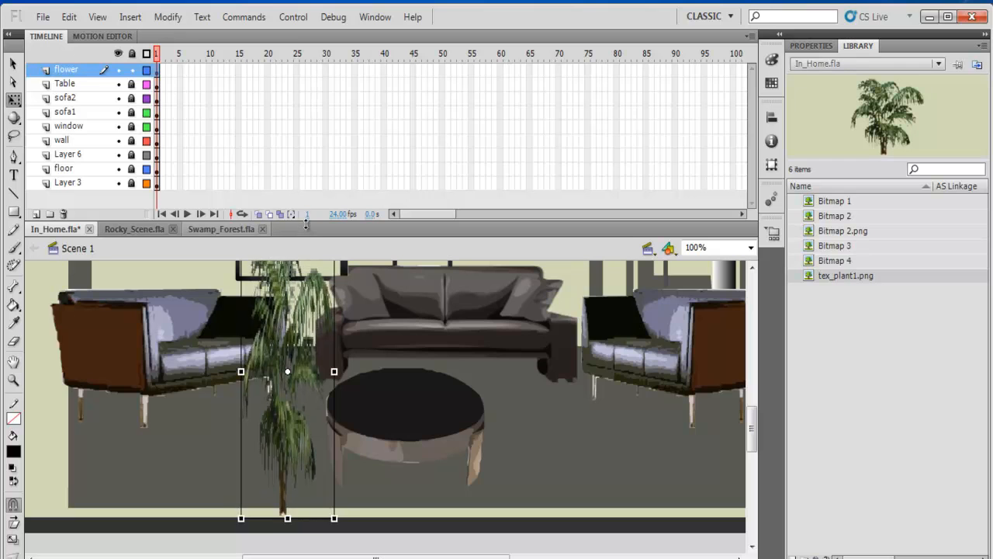
pyautogui.scroll(3, 485, 332)
pyautogui.scroll(3, 485, 339)
pyautogui.moveTo(308, 505); pyautogui.dragTo(260, 370)
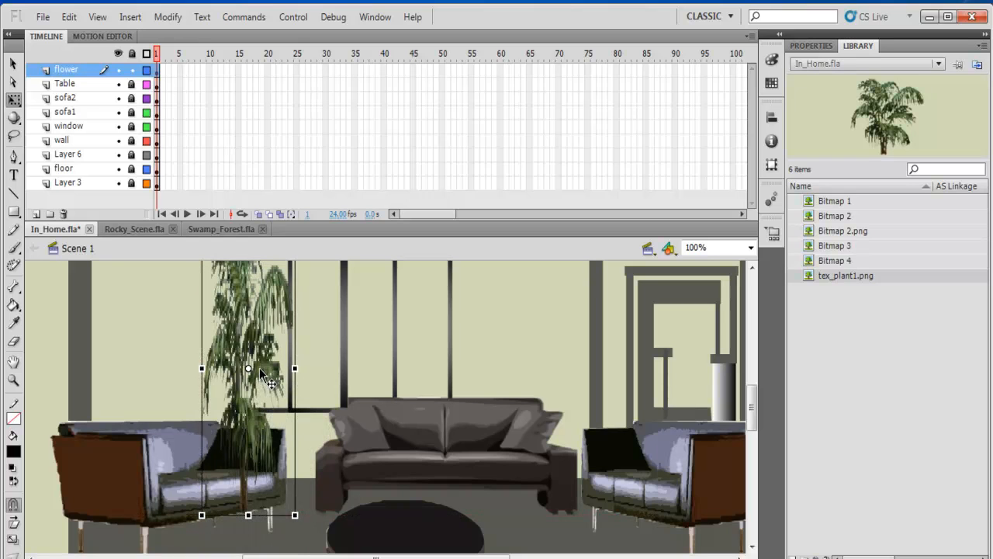
# - Move the flower layer between sofa1 and window, and shift the plant slightly right behind the left sofa
pyautogui.moveTo(86, 72); pyautogui.dragTo(85, 121)
pyautogui.click(484, 510)
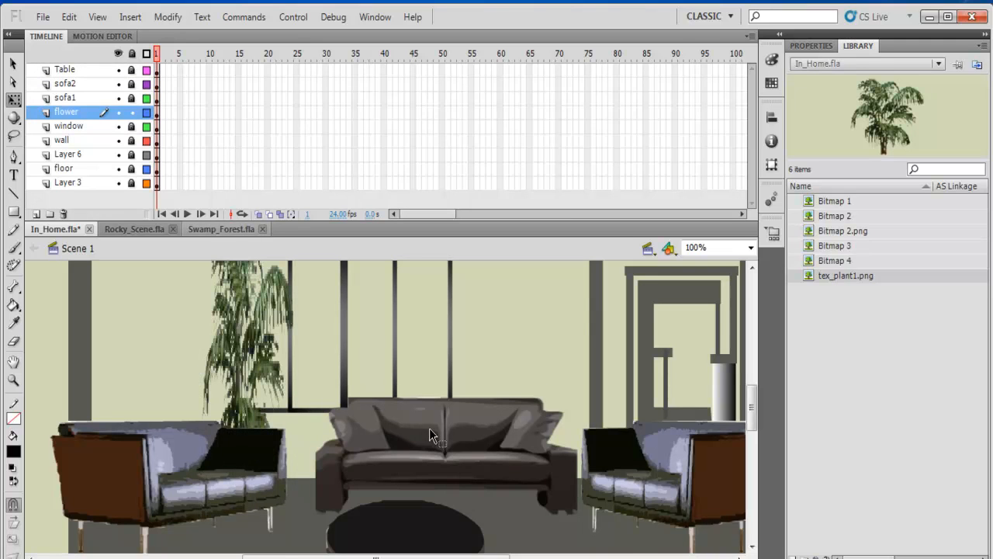
pyautogui.scroll(3, 430, 428)
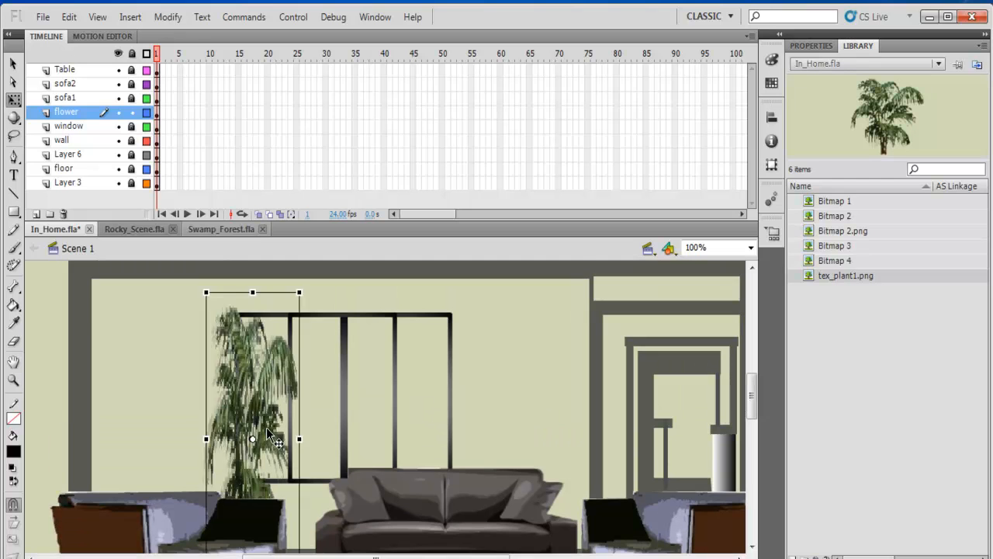
pyautogui.moveTo(261, 428); pyautogui.dragTo(273, 428)
pyautogui.scroll(-3, 469, 456)
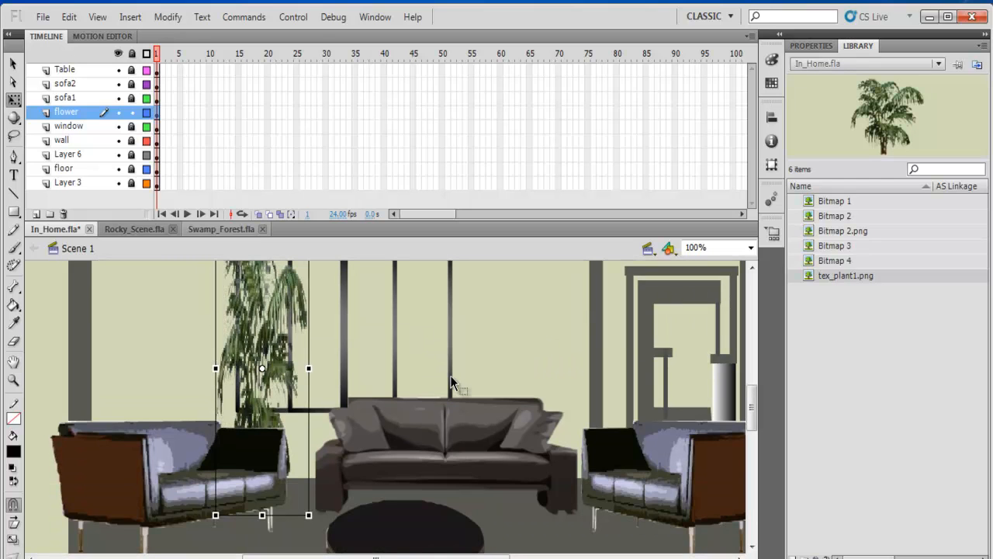
# - Test the scene to check the plant behind the left sofa, and close the preview
pyautogui.click(294, 16)
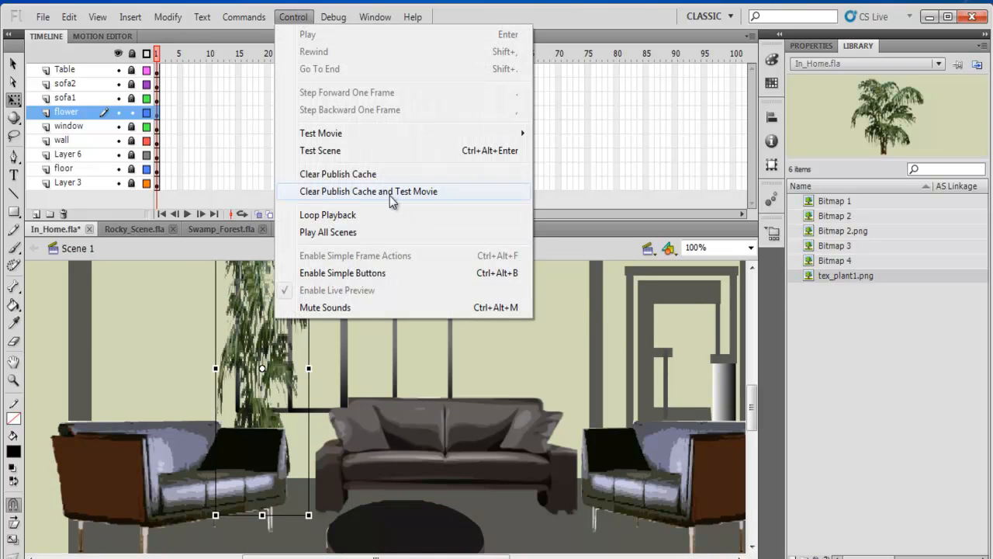
pyautogui.click(333, 150)
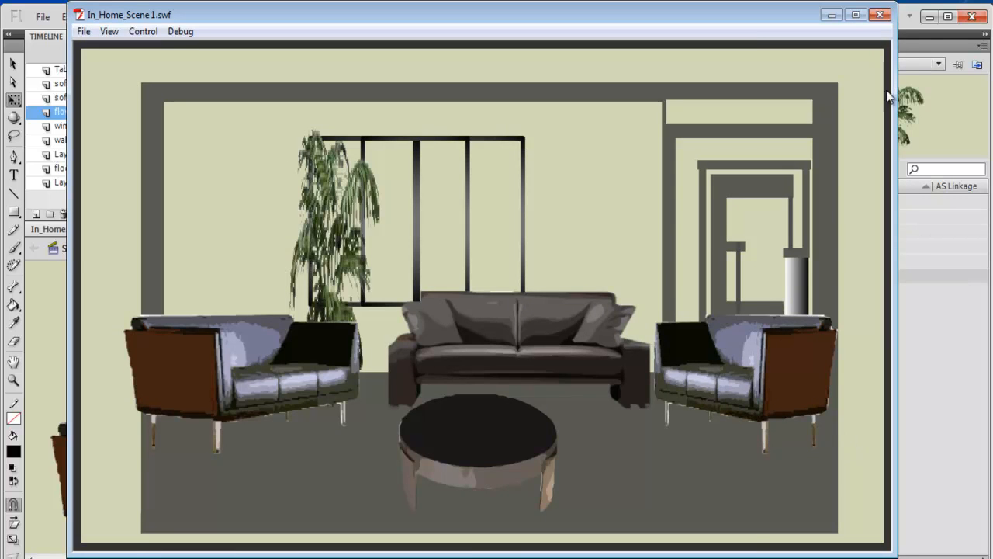
pyautogui.click(880, 14)
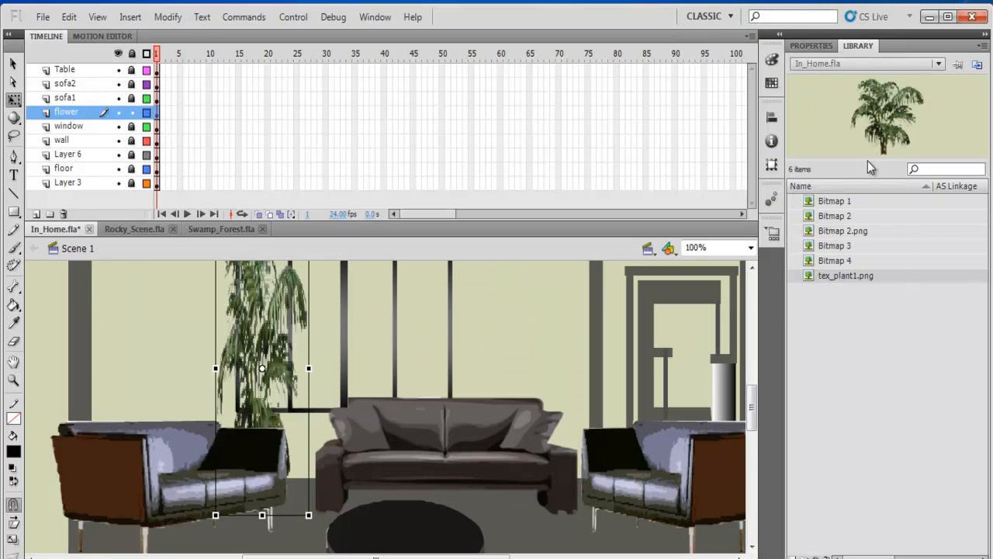
# - Unlock all layers at once with the whole room shown at 50% zoom, and clear the selection
pyautogui.click(750, 247)
pyautogui.click(693, 303)
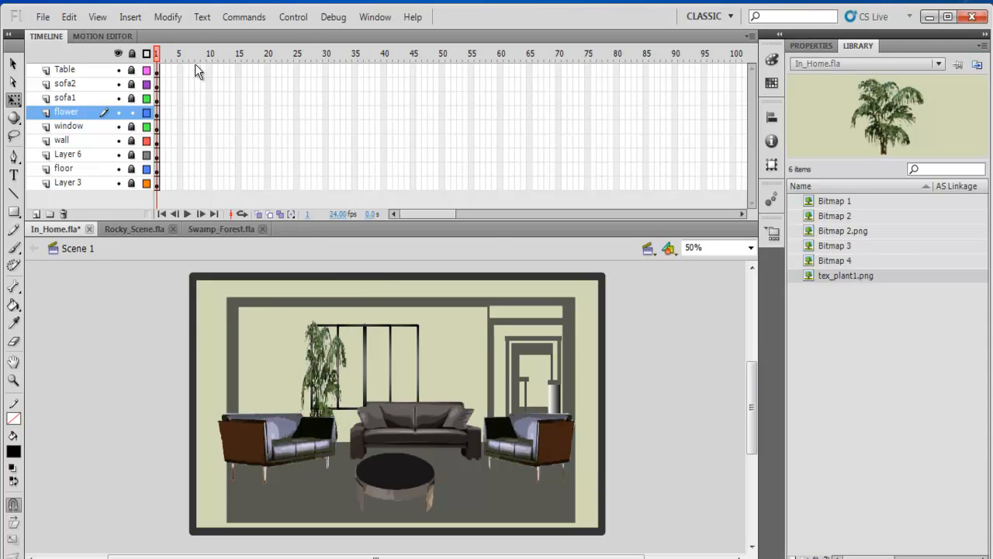
pyautogui.click(131, 53)
pyautogui.click(131, 53)
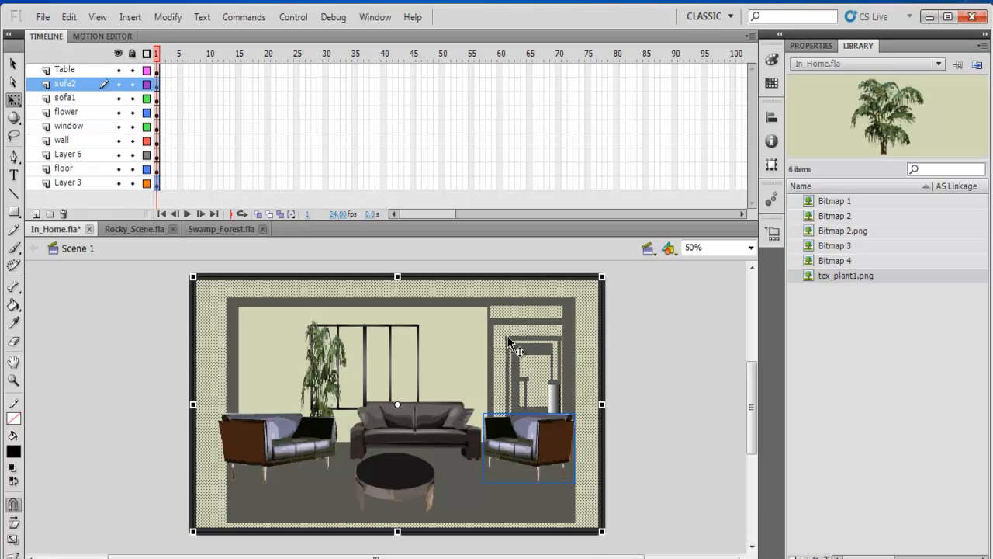
pyautogui.click(653, 420)
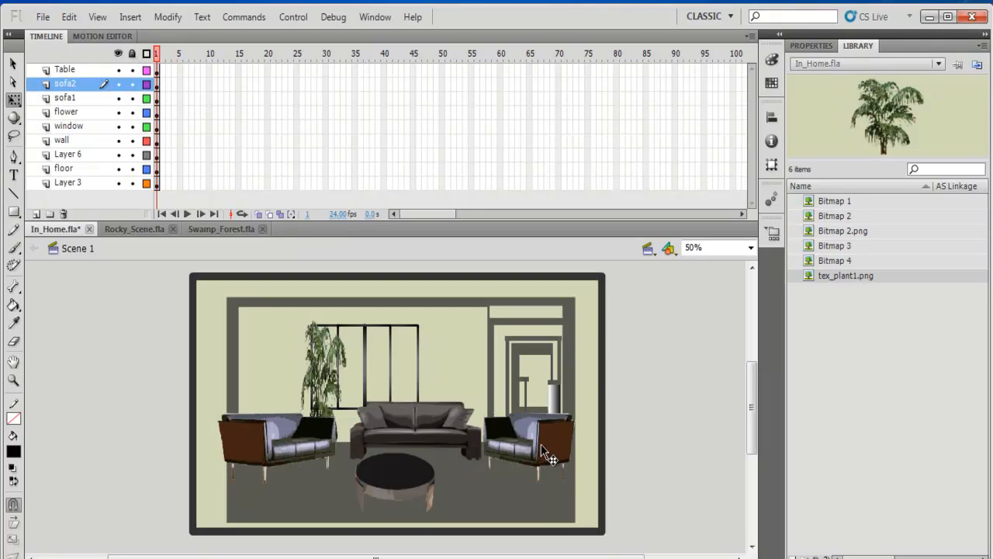
# - Move the right sofa slightly to the right
pyautogui.click(549, 460)
pyautogui.press('v')
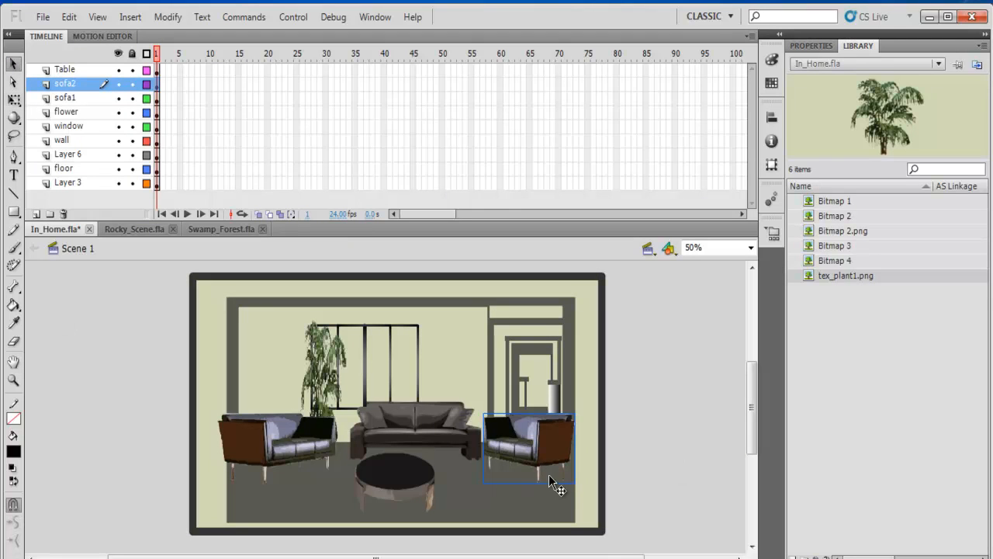
pyautogui.moveTo(534, 442); pyautogui.dragTo(538, 443)
# - Shift the middle sofa slightly left so that it sits evenly between the two side sofas
pyautogui.click(456, 449)
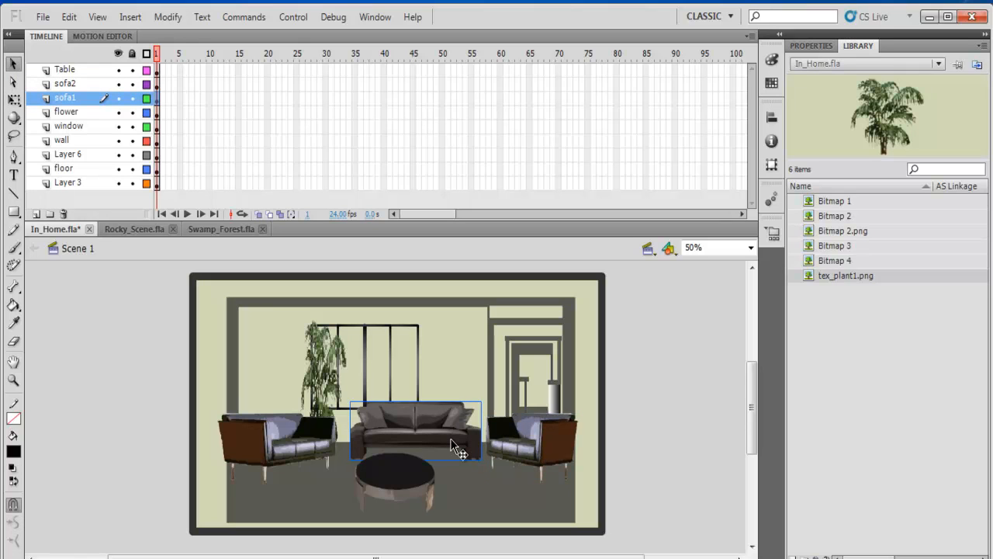
pyautogui.moveTo(450, 438); pyautogui.dragTo(442, 430)
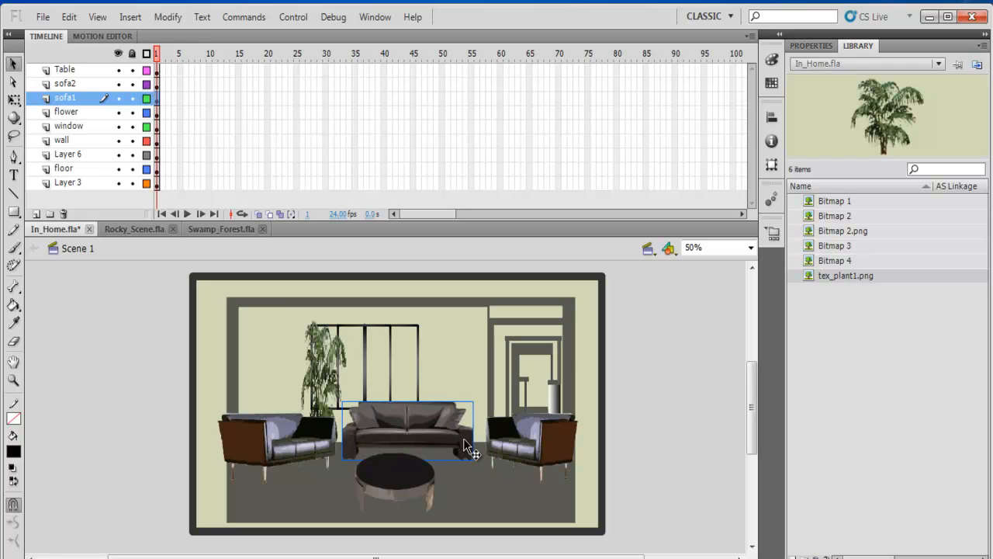
pyautogui.hotkey('shift', 'Right')
pyautogui.press('Left')
pyautogui.press('Left')
pyautogui.press('Left')
pyautogui.press('Left')
pyautogui.press('Left')
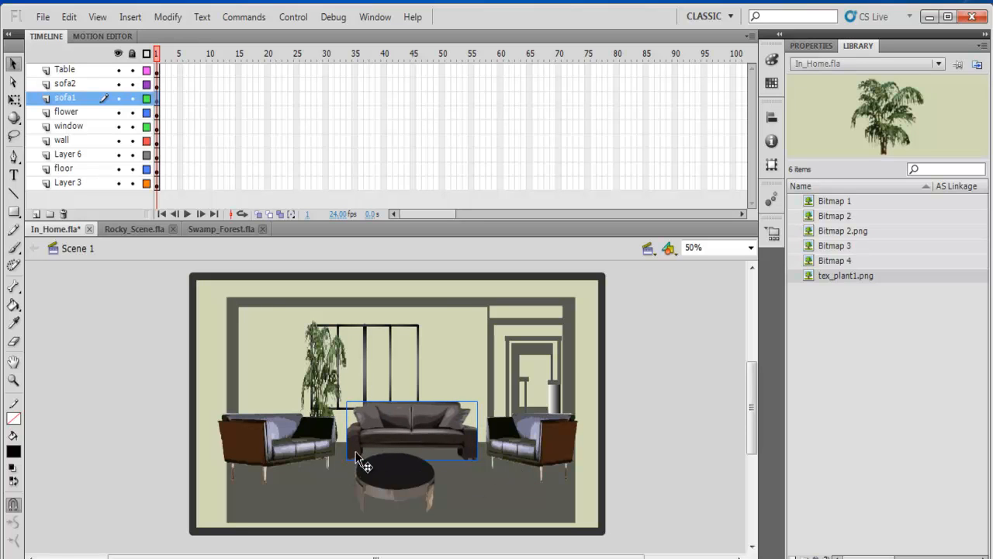
# - Return the stage to 100% zoom and test the scene with the rearranged sofas
pyautogui.click(750, 247)
pyautogui.click(706, 315)
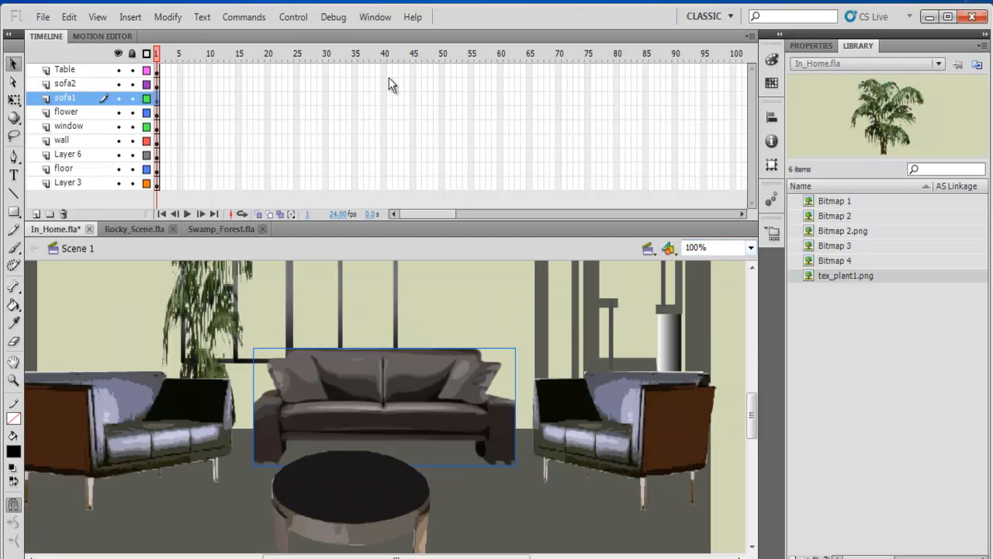
pyautogui.click(293, 17)
pyautogui.click(351, 155)
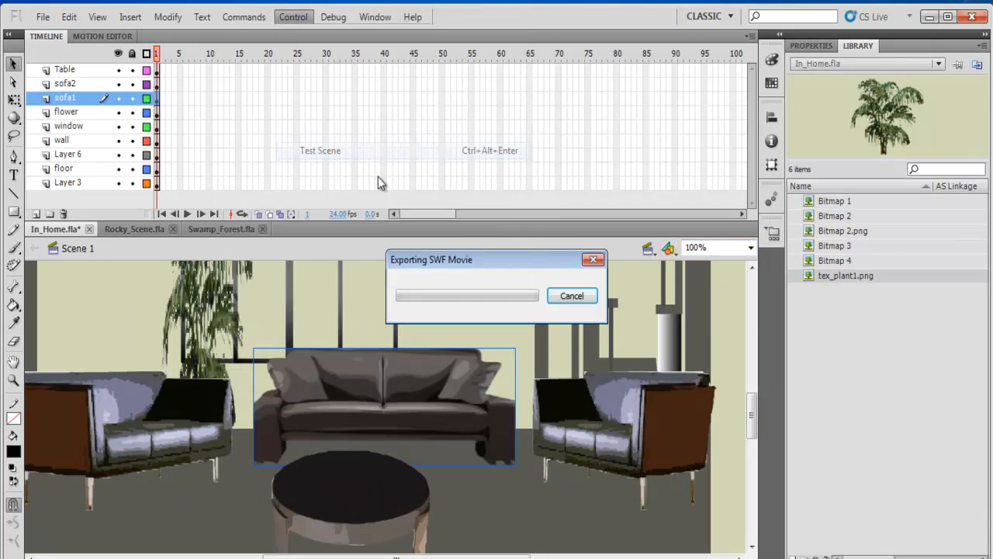